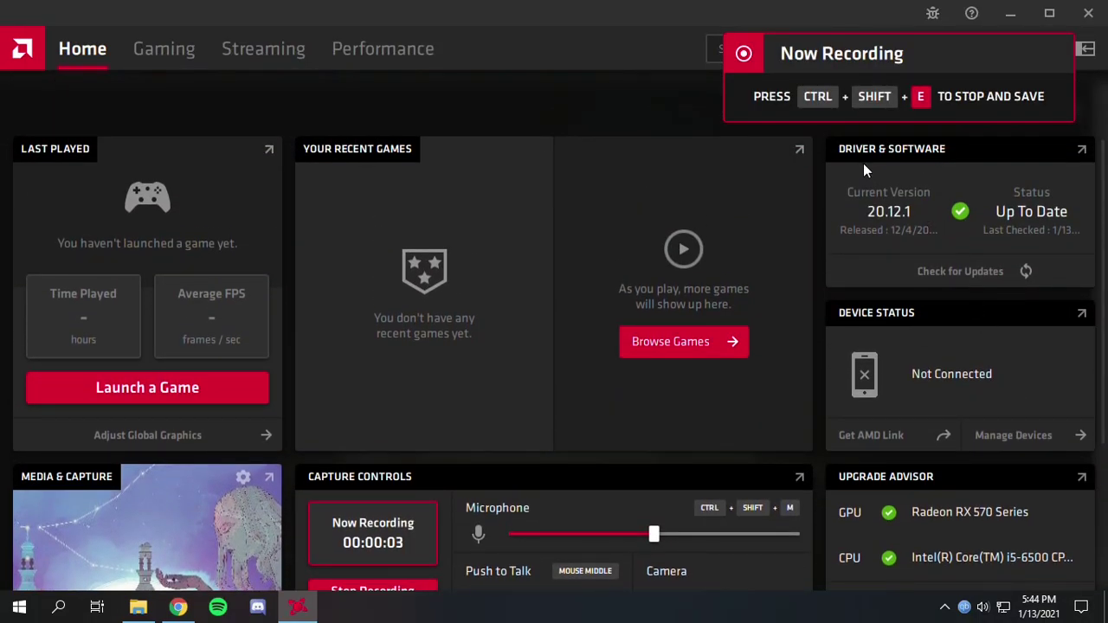
Open the driver and software details, and in Chrome search for "radeon drivers" to reach the product selection on AMD's support page.
click(1082, 152)
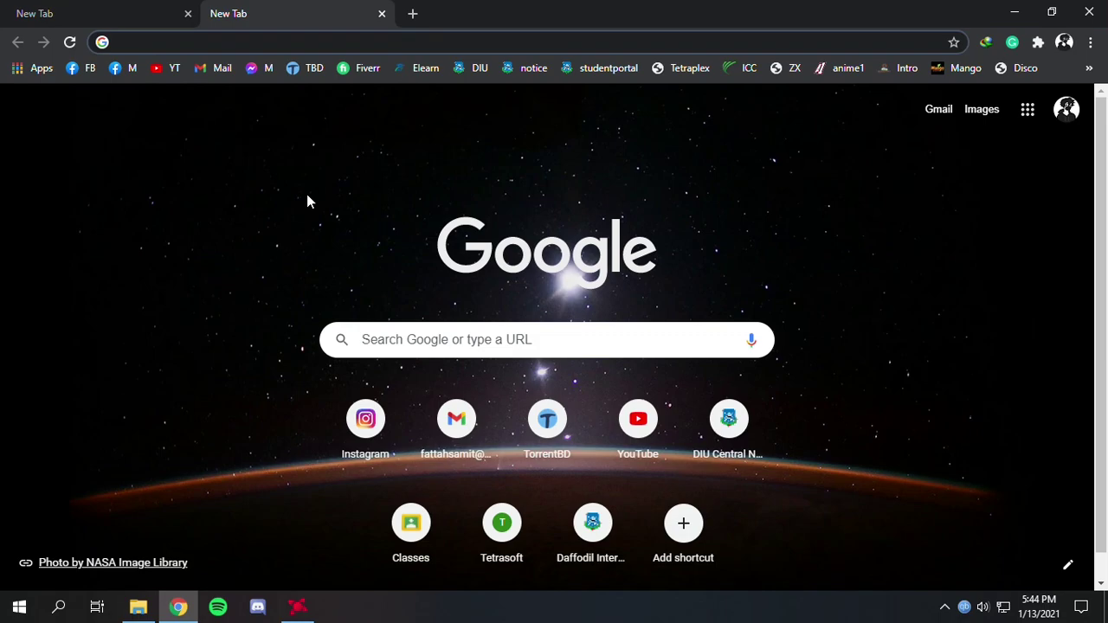
text(radeon drivers)
key(Return)
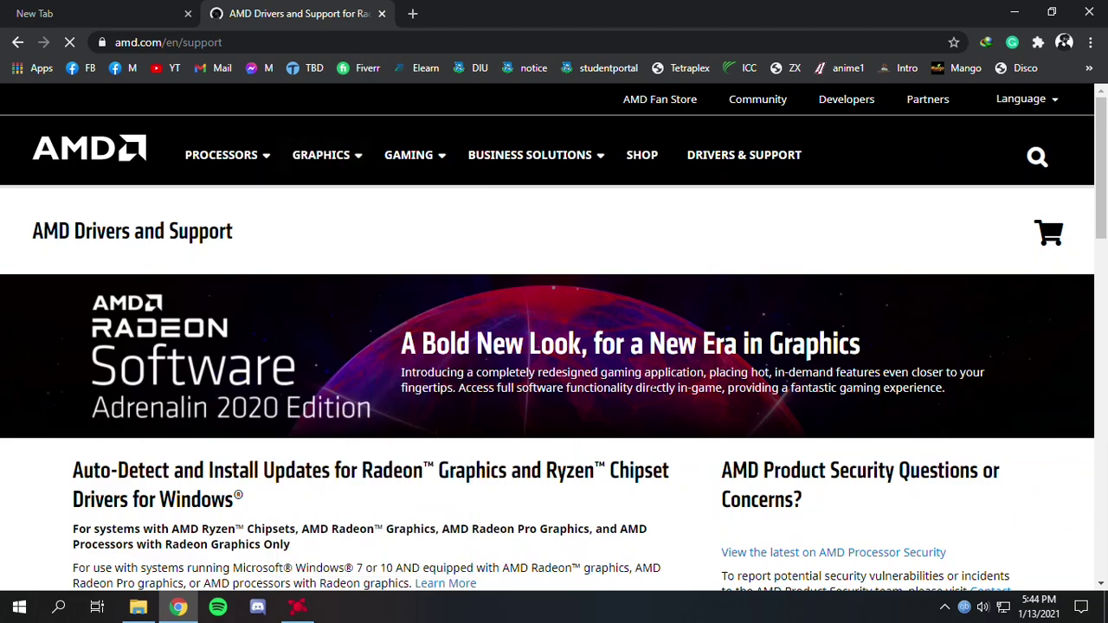
scroll(614, 388, down, 8)
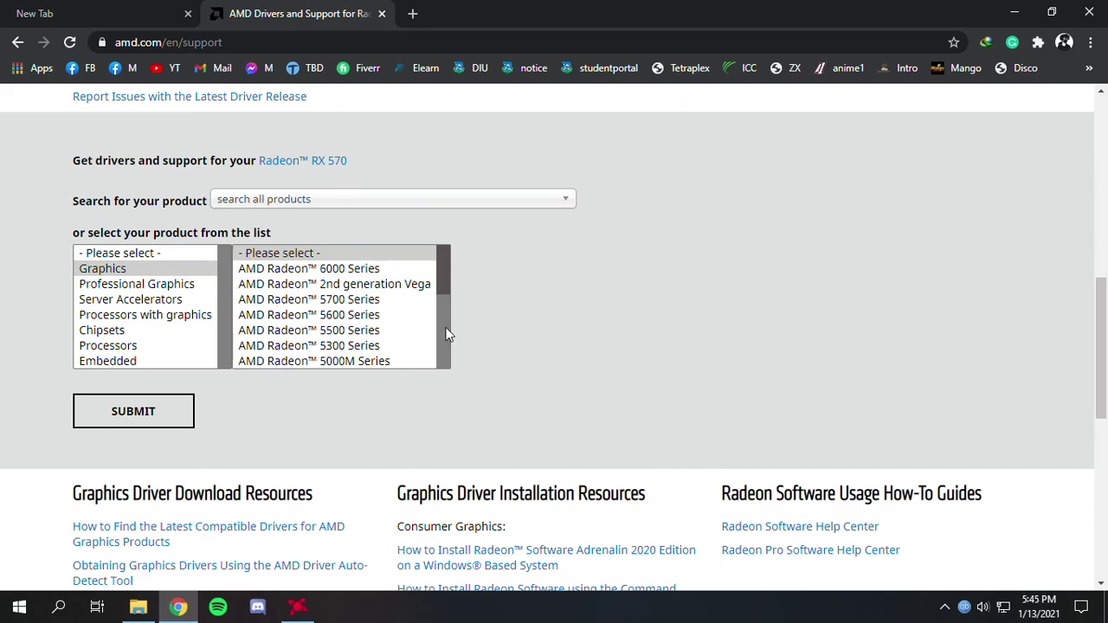
Run dxdiag, check the graphics card details on the Display page, and close the diagnostic tool.
key(super+r)
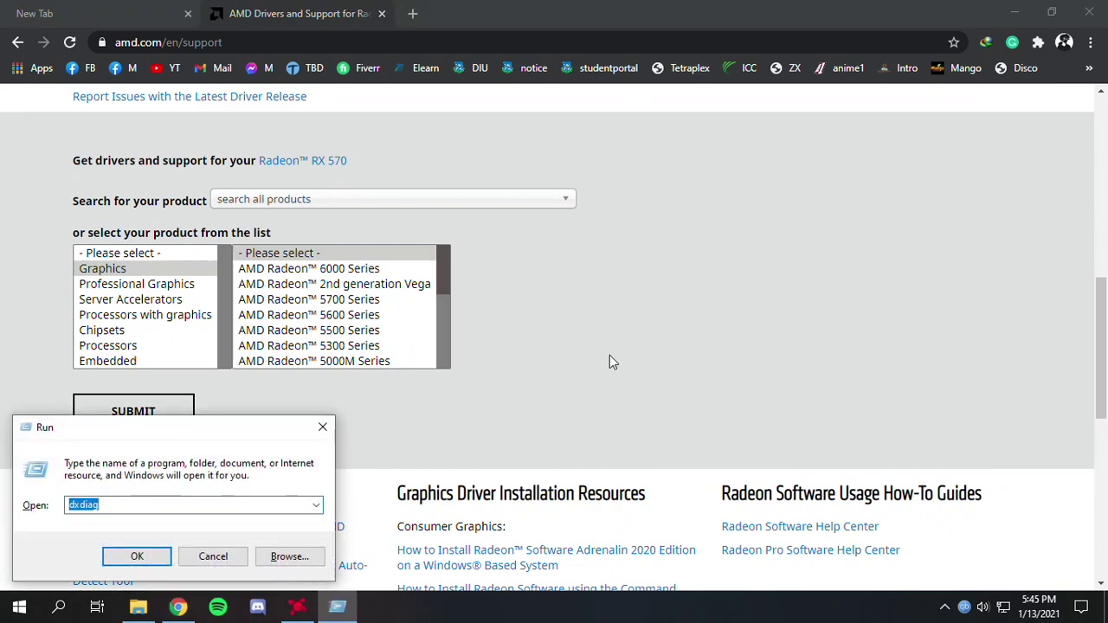
click(139, 557)
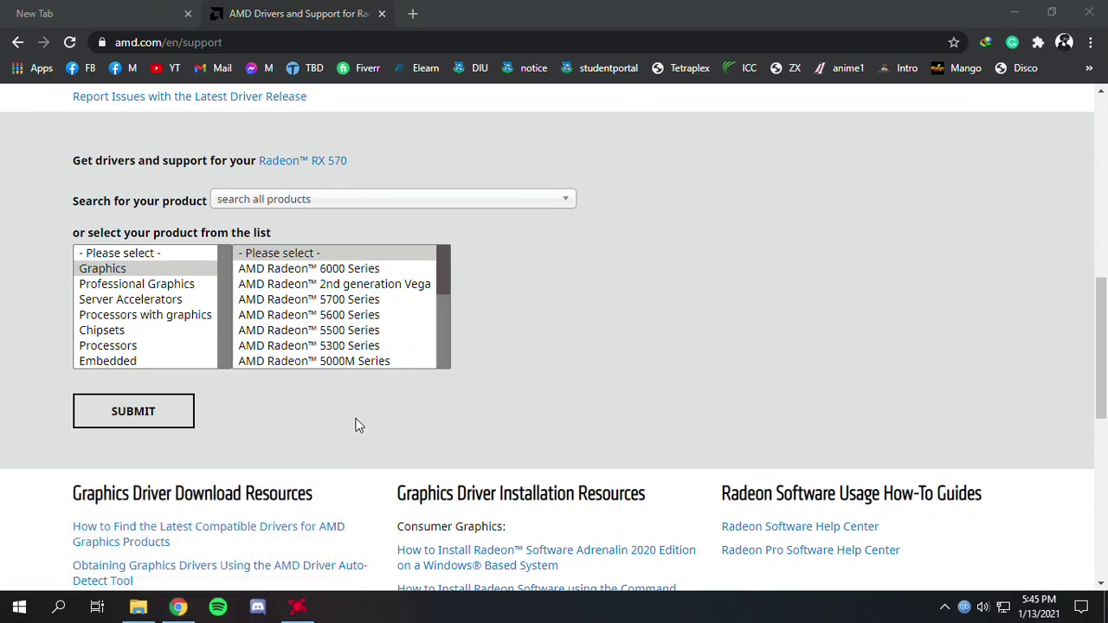
click(329, 121)
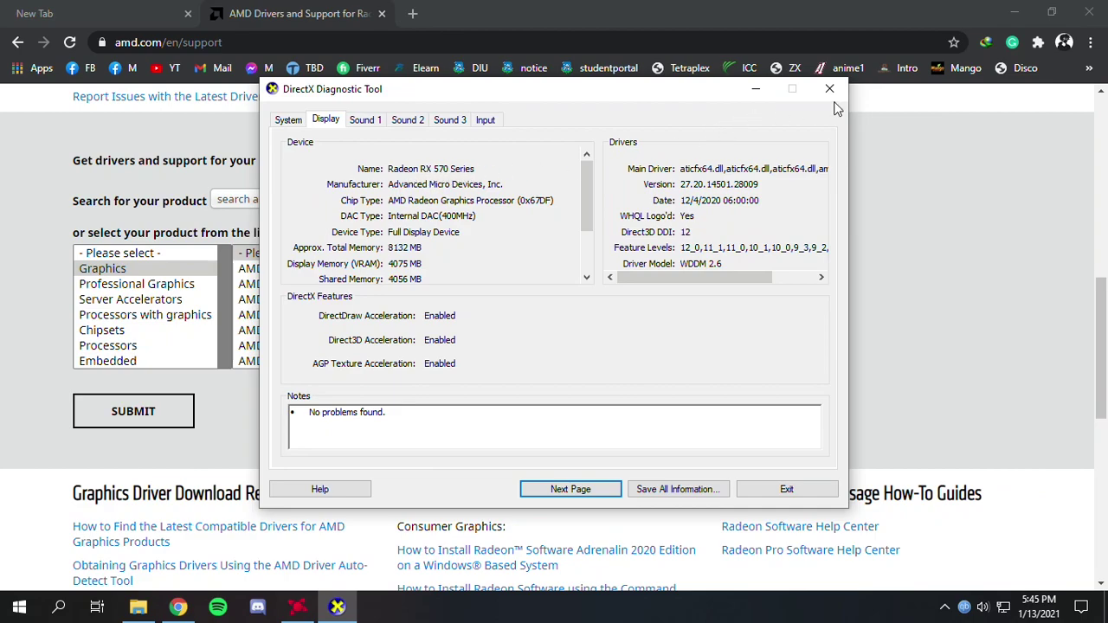
click(829, 90)
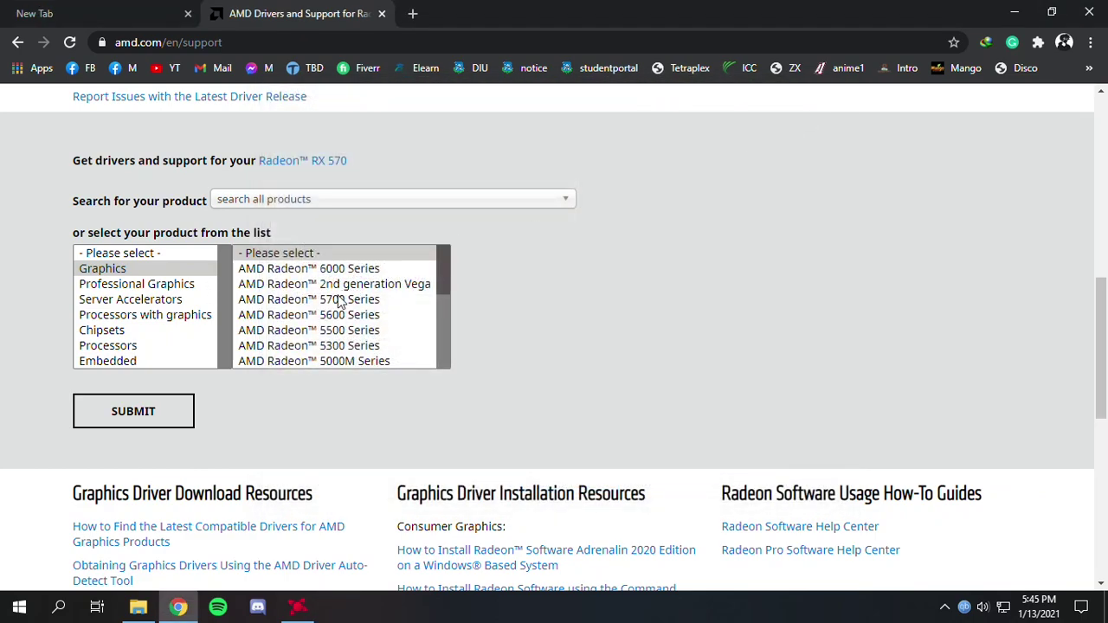
Select Radeon 500 Series, Radeon RX 500 Series and Radeon RX 570 as the graphics product and submit the selection.
scroll(355, 342, down, 3)
scroll(346, 338, up, 3)
scroll(336, 329, down, 4)
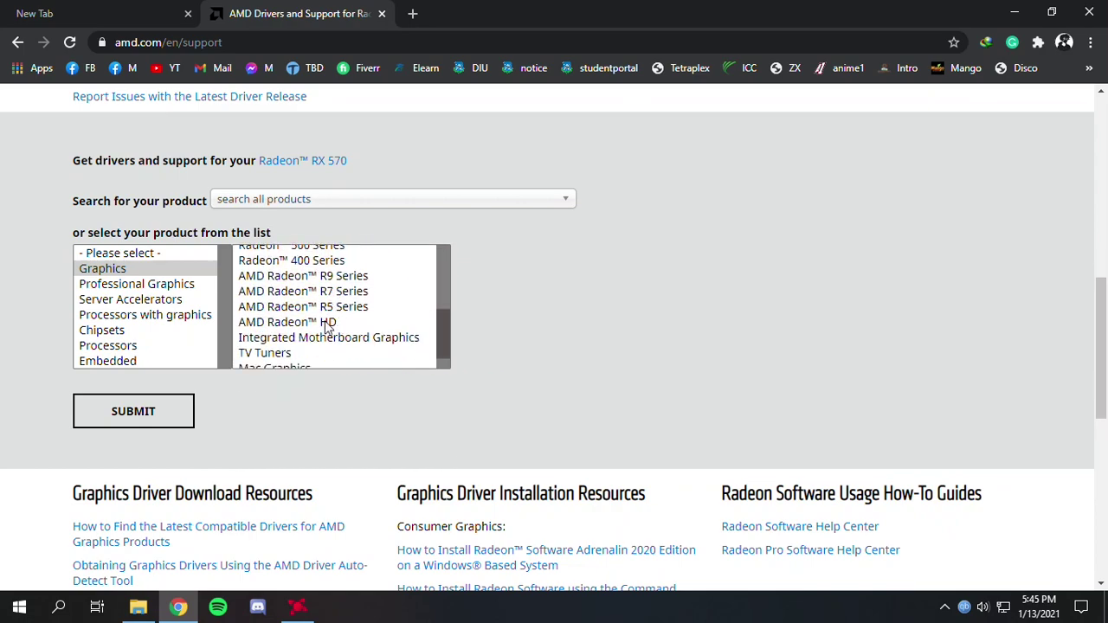
scroll(327, 329, down, 1)
scroll(328, 329, up, 2)
click(307, 305)
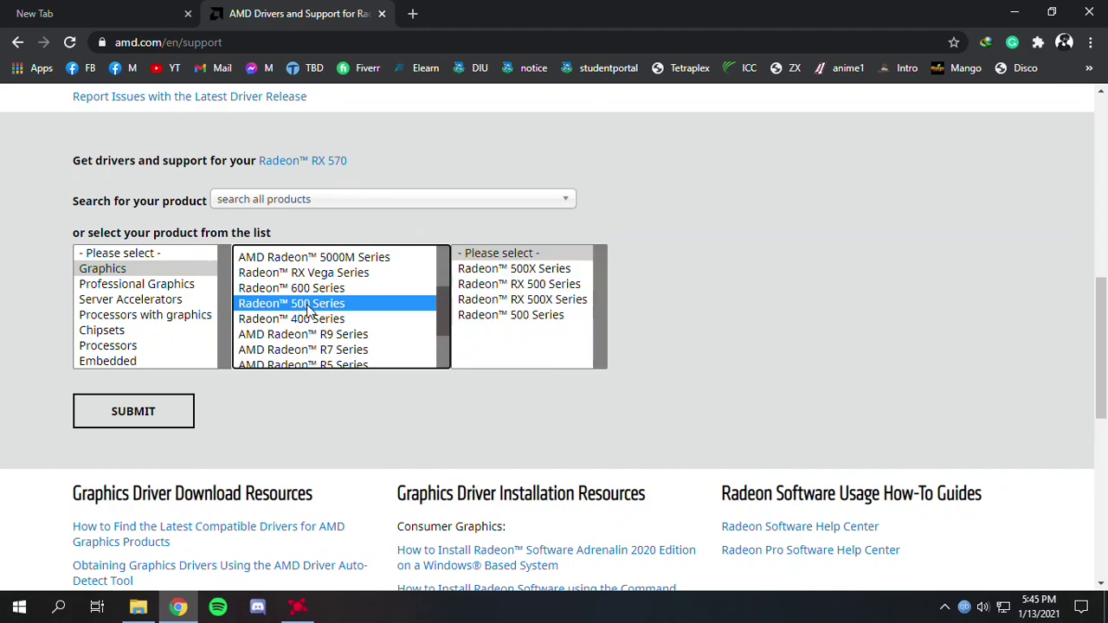
click(545, 286)
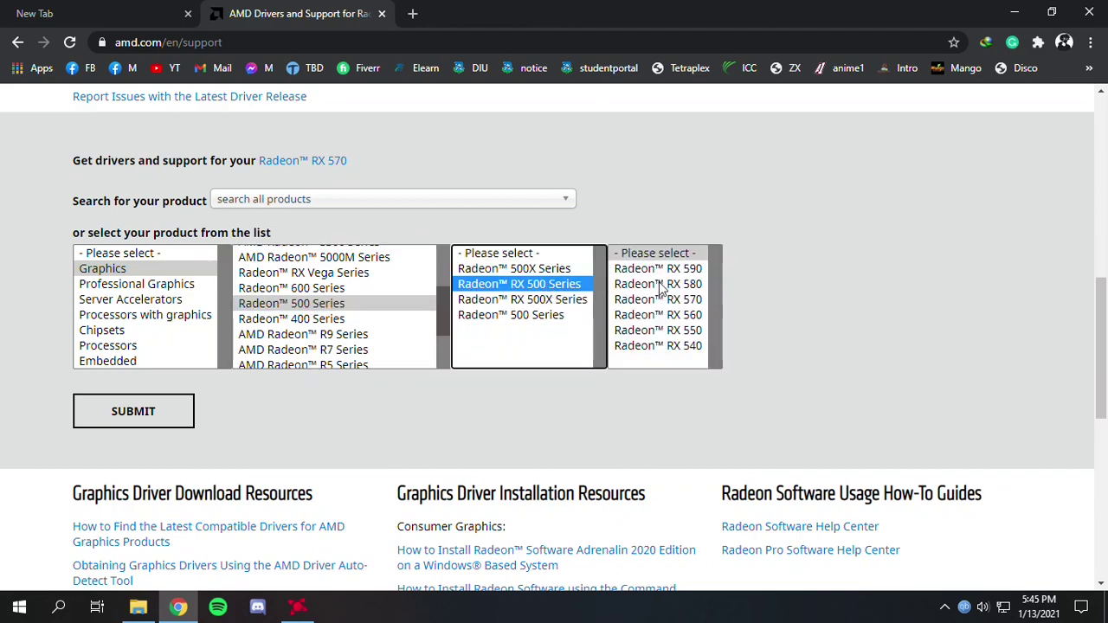
click(675, 303)
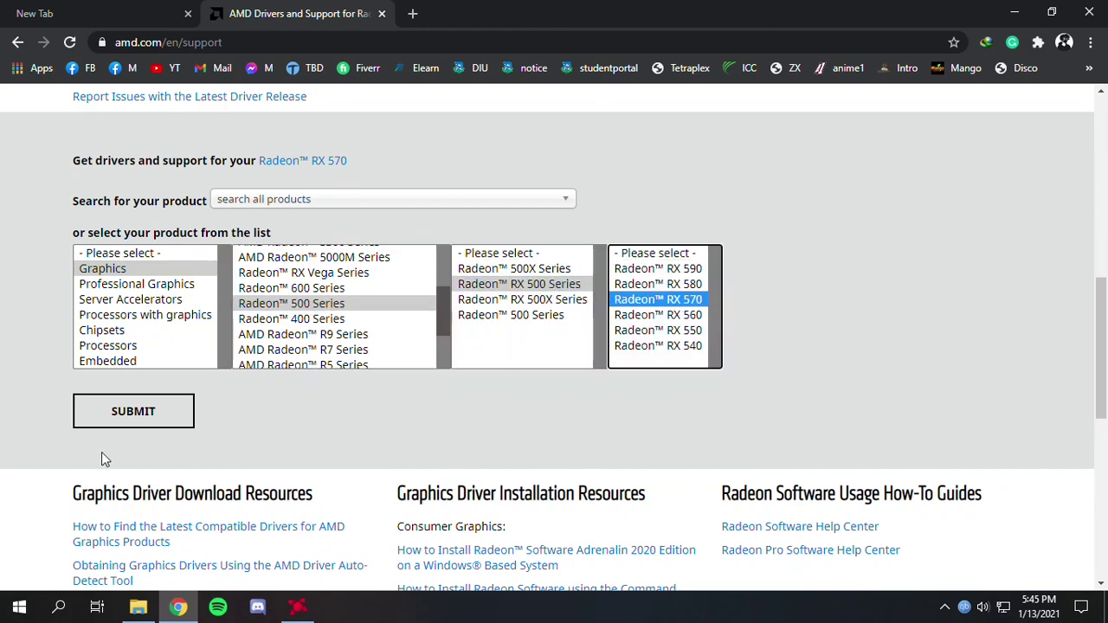
click(151, 413)
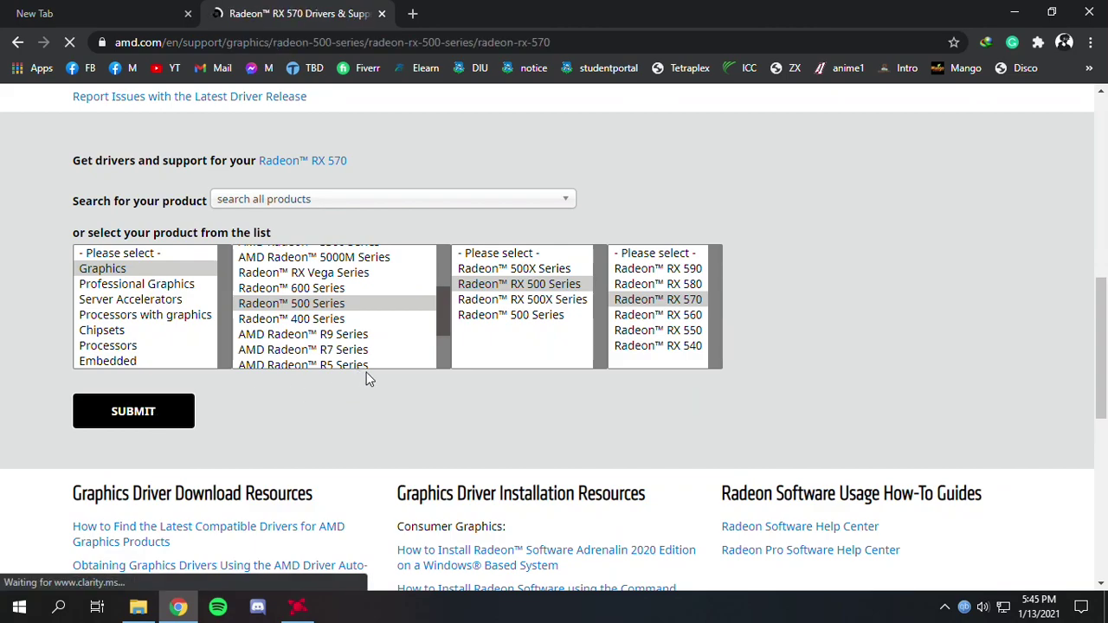
Start downloading Radeon Software Adrenalin 2020 Edition 20.12.1 from the Windows 10 64-Bit Edition drivers.
scroll(367, 371, down, 2)
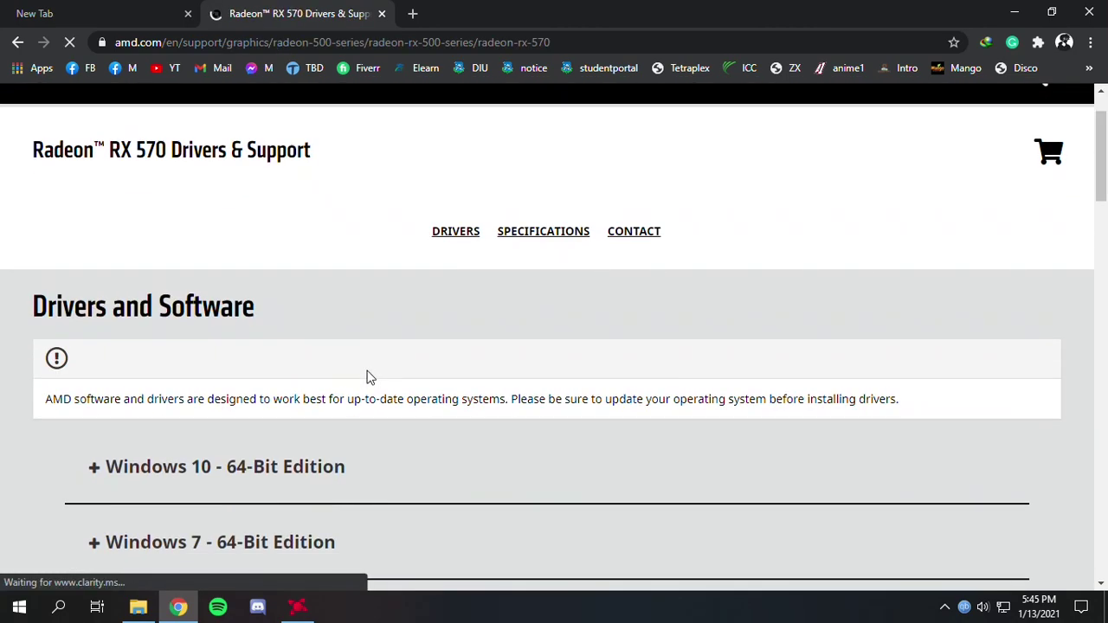
scroll(367, 371, down, 2)
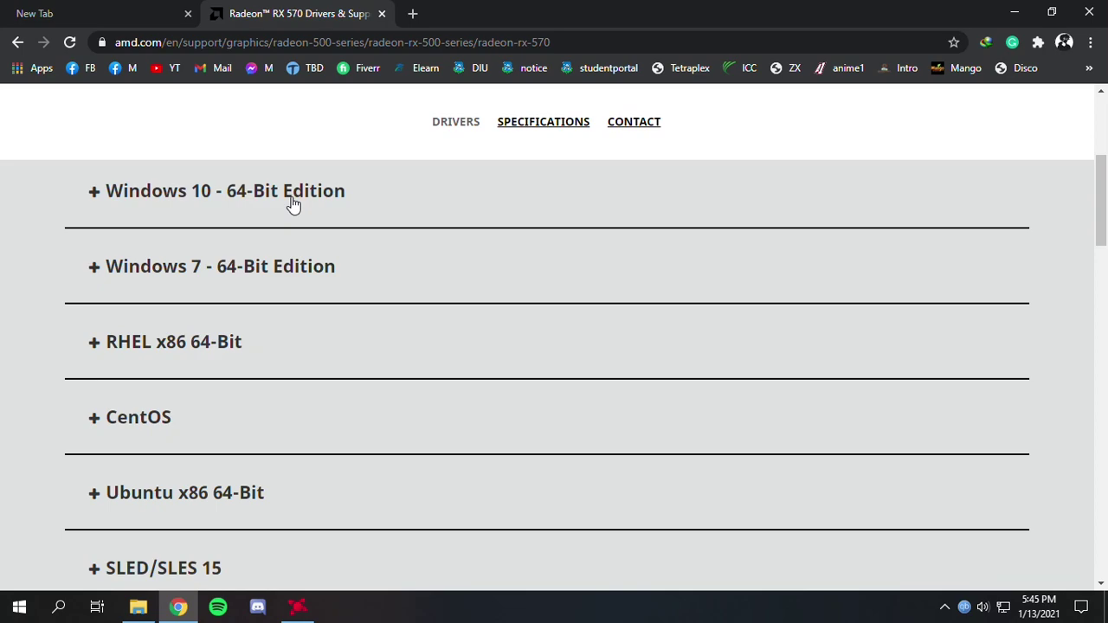
click(293, 199)
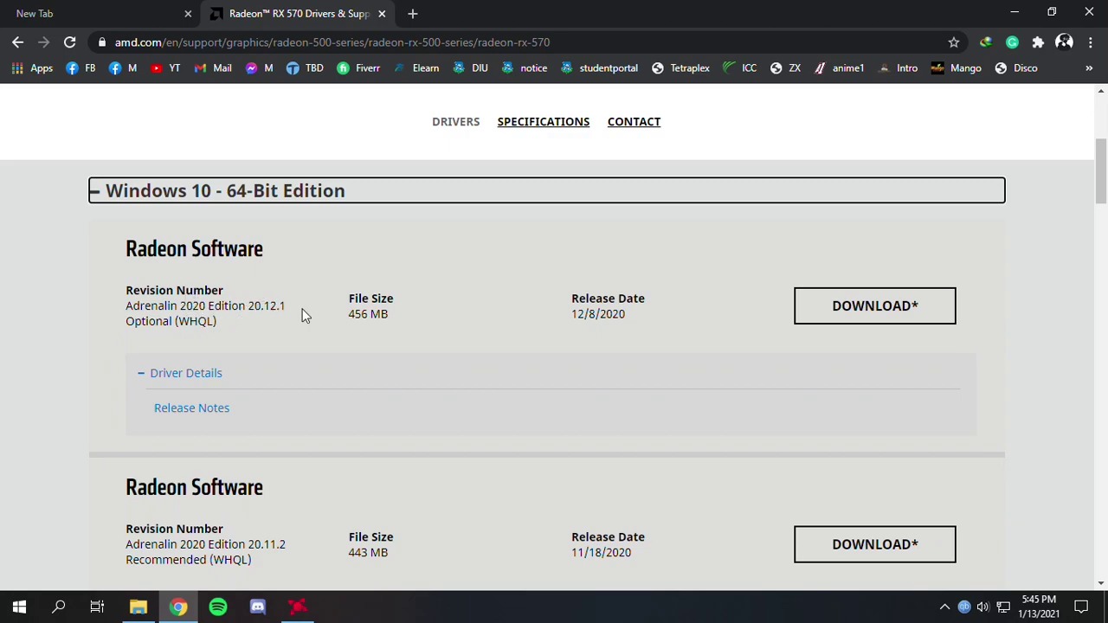
click(871, 313)
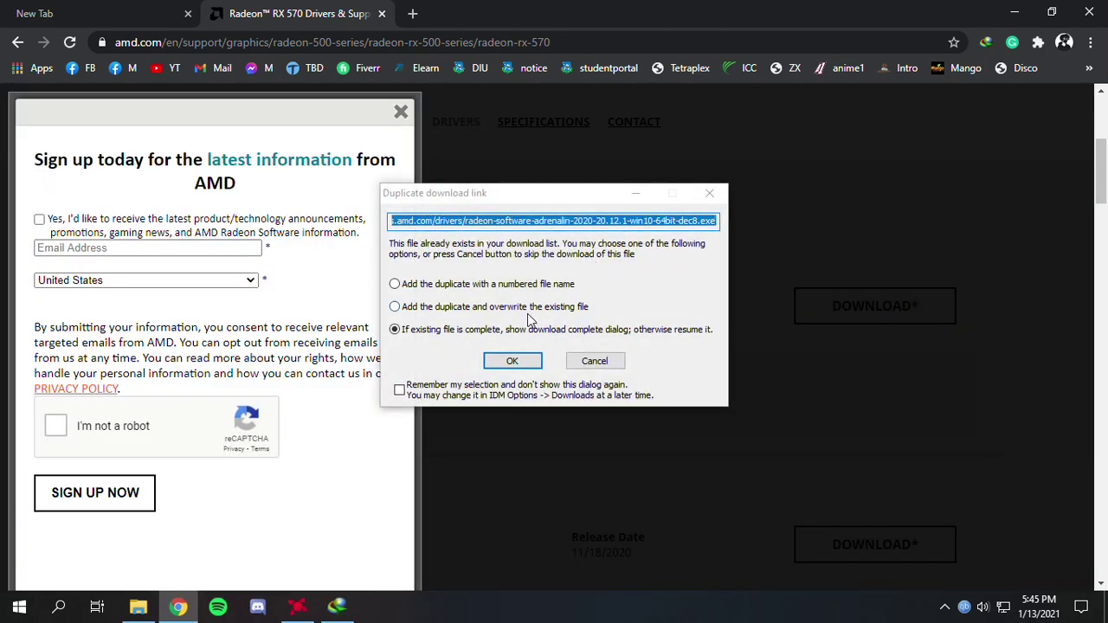
View the existing installer in File Explorer, and dismiss the duplicate download dialog and AMD's sign-up form in Chrome.
click(137, 607)
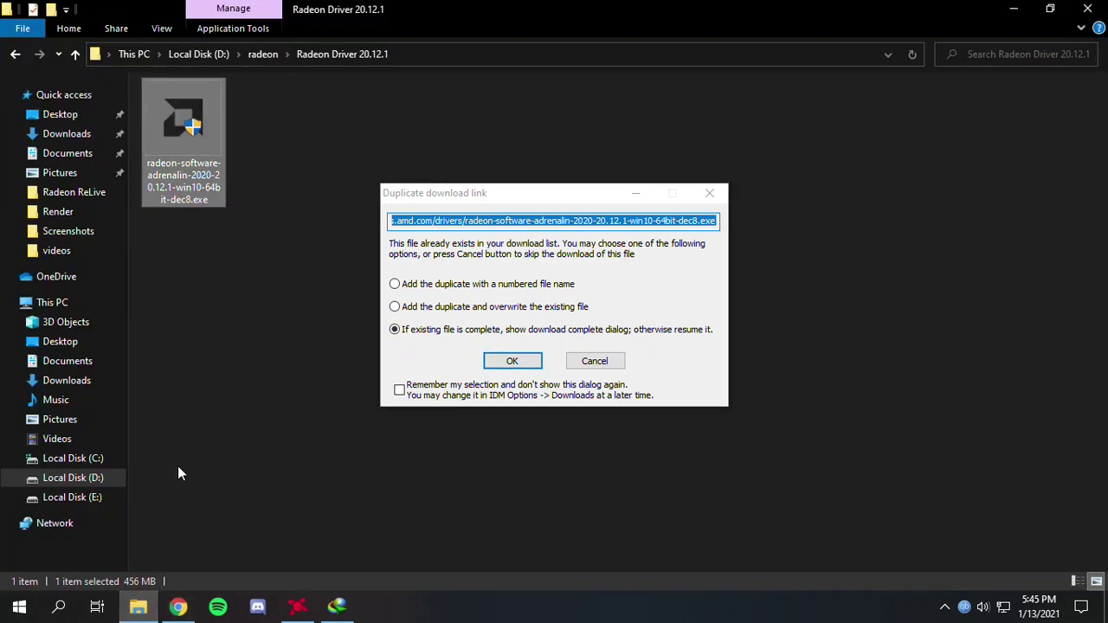
click(596, 364)
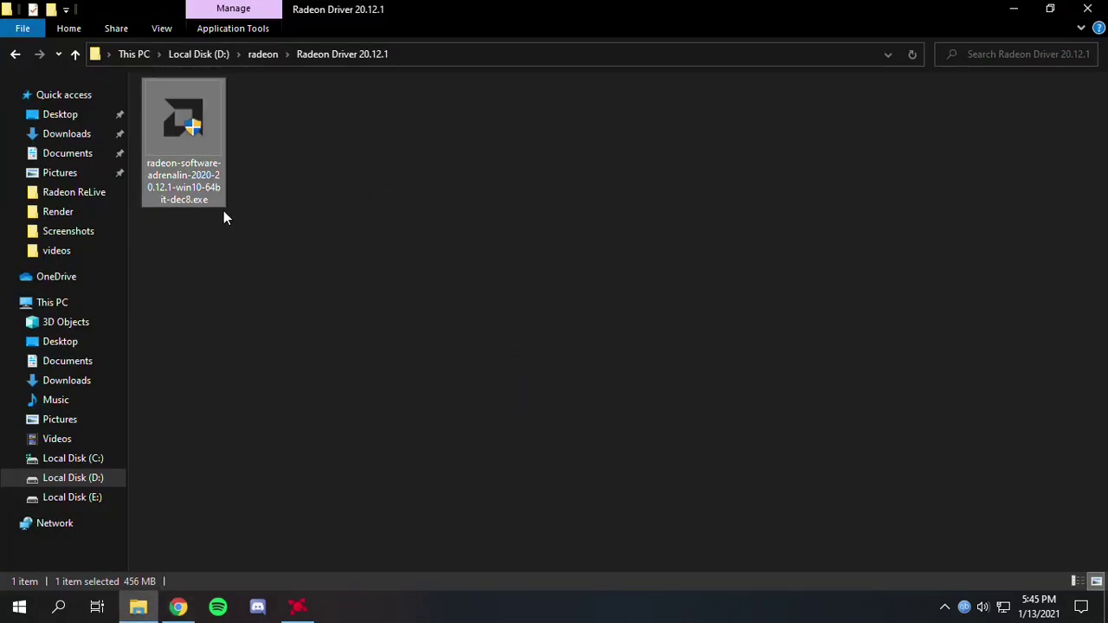
click(178, 607)
click(401, 115)
Look through the remaining RX 570 driver packages and open the Previous Drivers page.
scroll(260, 379, down, 1)
scroll(256, 377, down, 3)
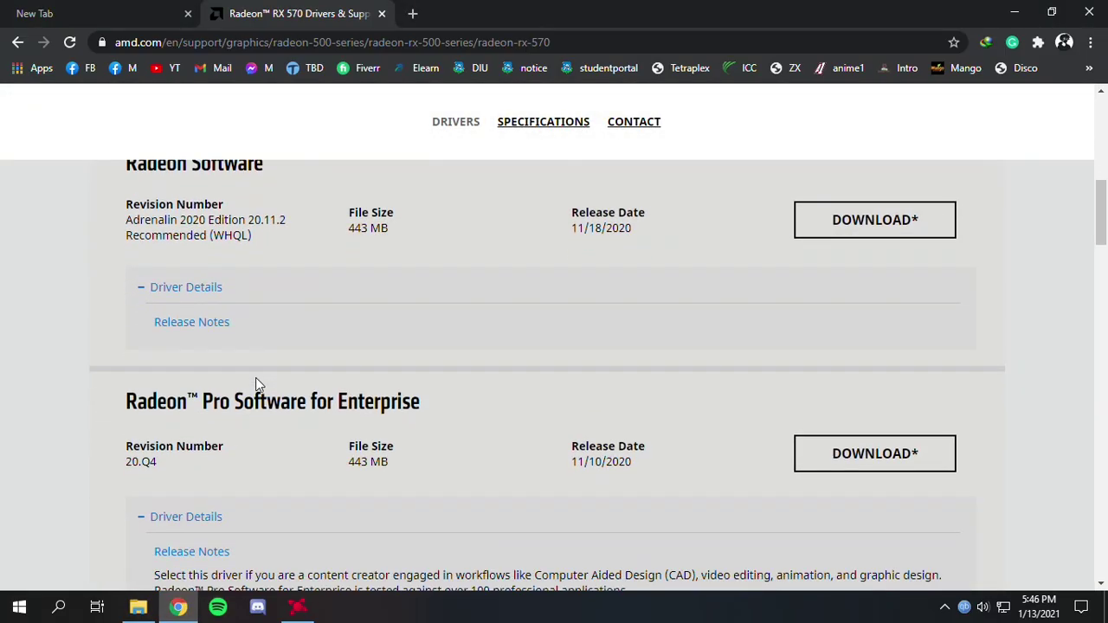
scroll(255, 378, down, 3)
scroll(256, 377, down, 2)
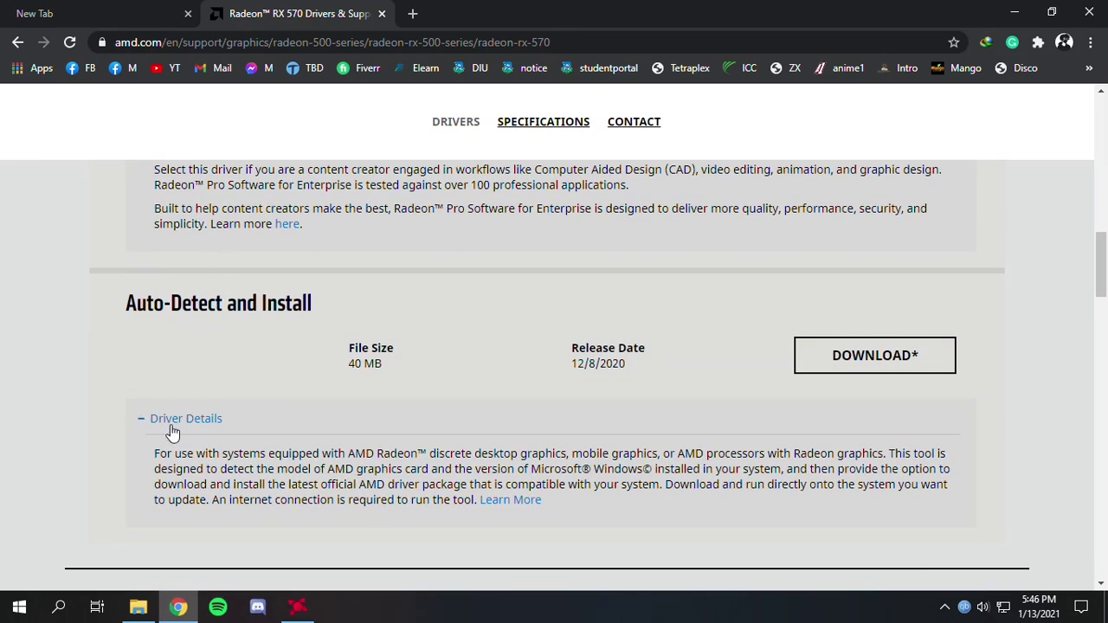
scroll(170, 427, down, 2)
scroll(294, 412, down, 4)
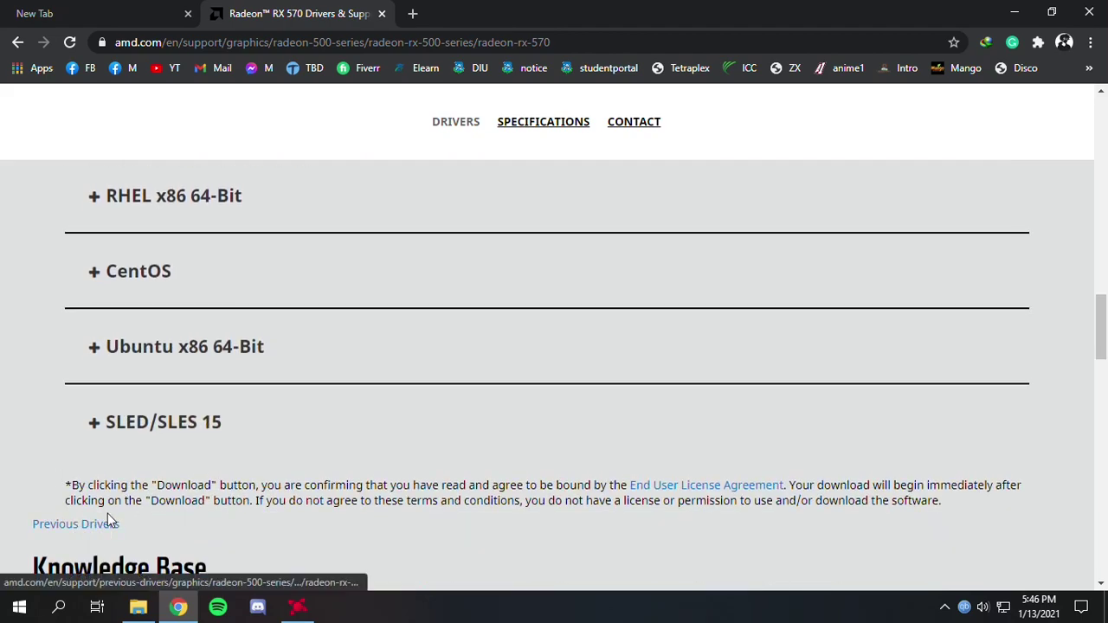
scroll(107, 515, down, 1)
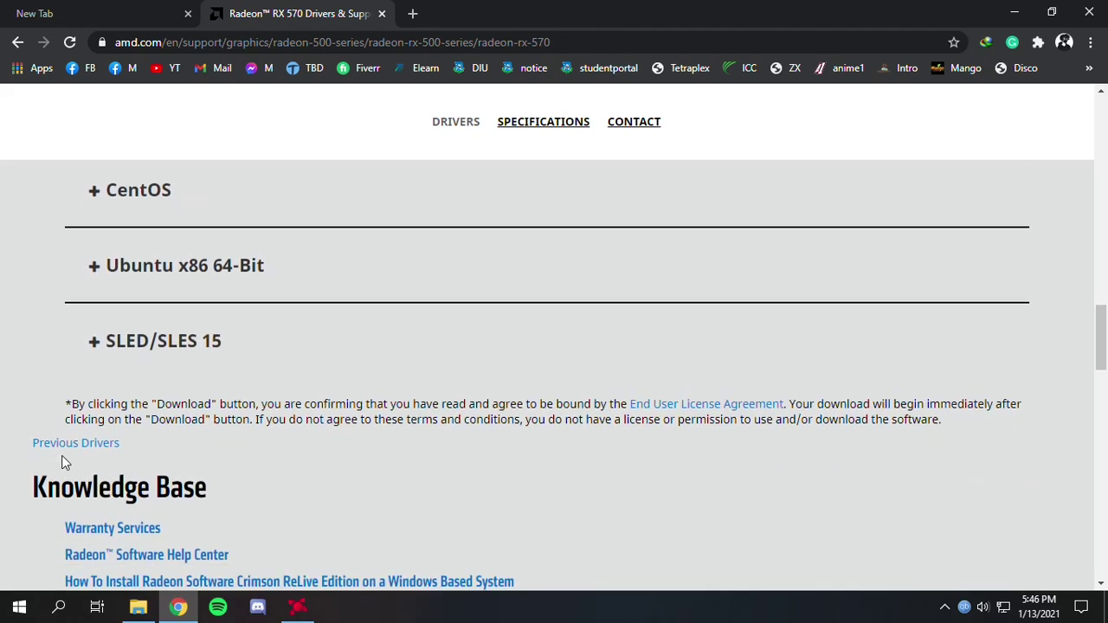
click(82, 445)
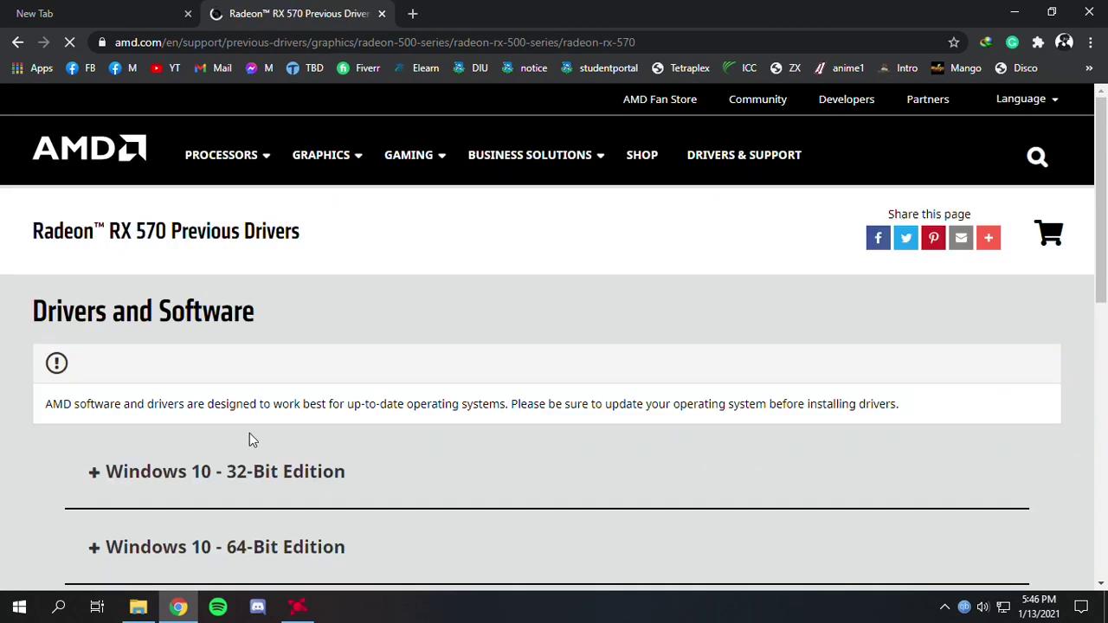
Expand the previous drivers for Windows 10 64-Bit Edition and highlight the 20.11.3 revision number.
scroll(249, 433, down, 3)
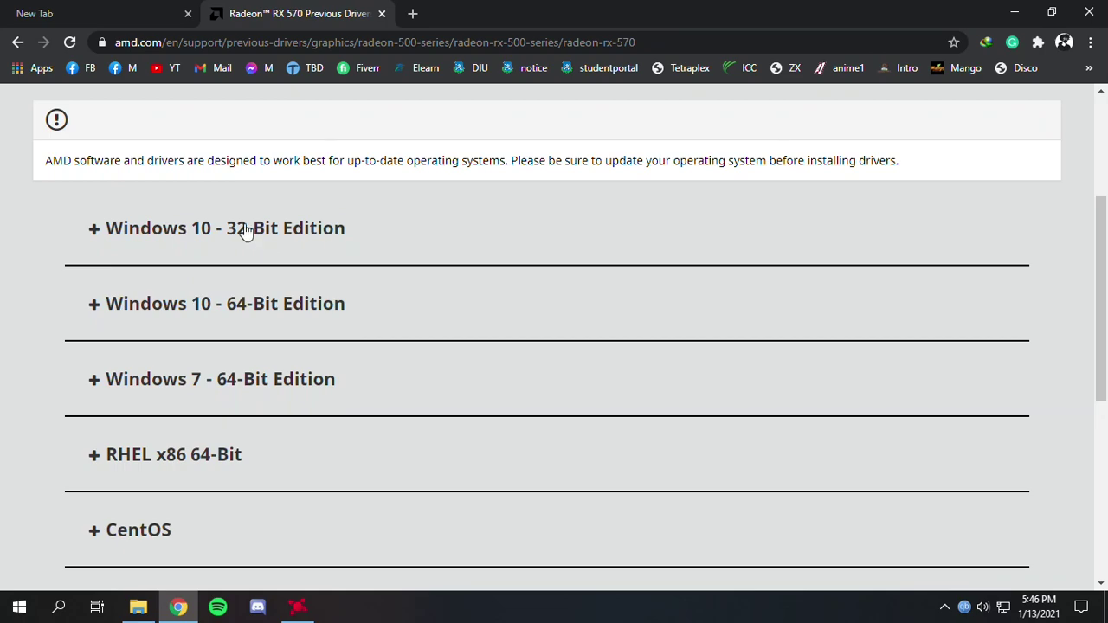
click(178, 314)
scroll(283, 345, down, 1)
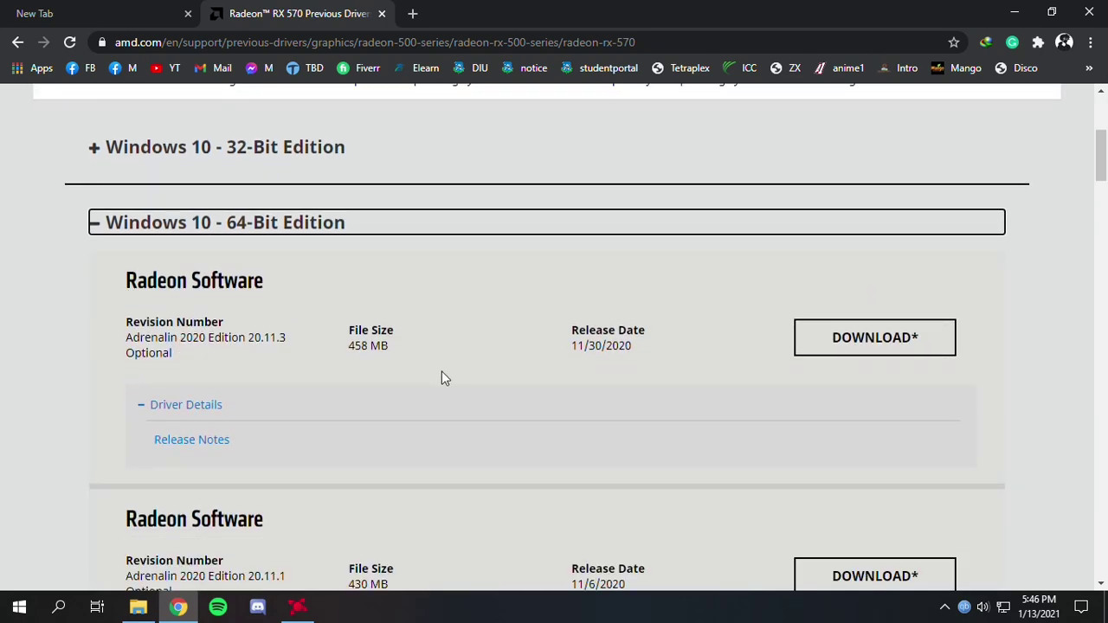
scroll(208, 329, down, 1)
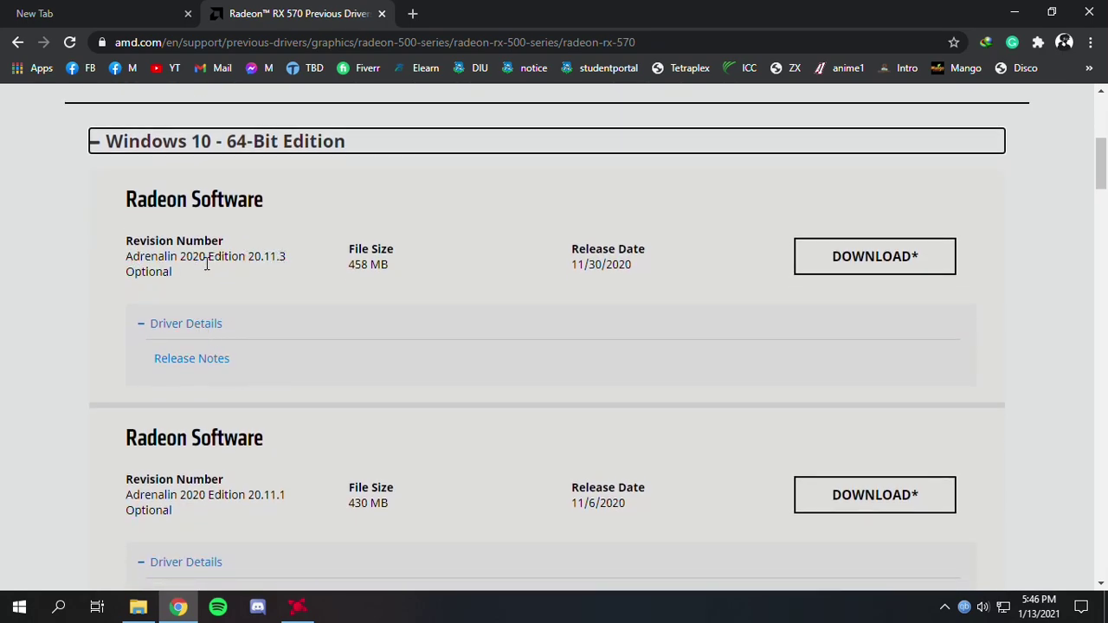
drag(252, 257, 287, 256)
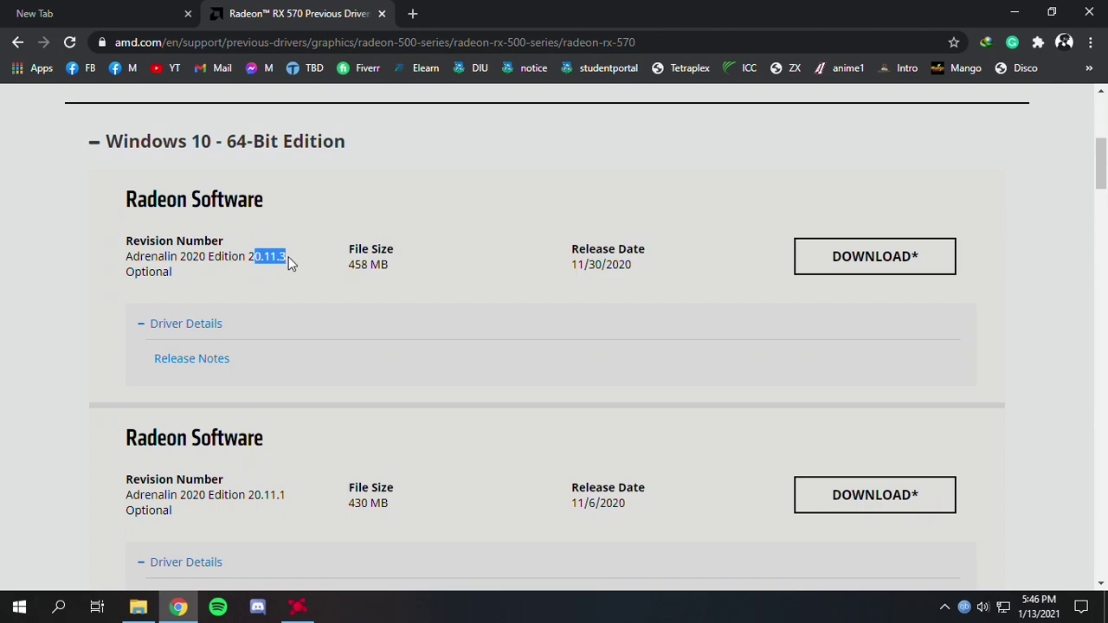
Examine the list of older Radeon Software revisions available for Windows 10 64-bit.
scroll(289, 296, down, 2)
scroll(293, 357, down, 8)
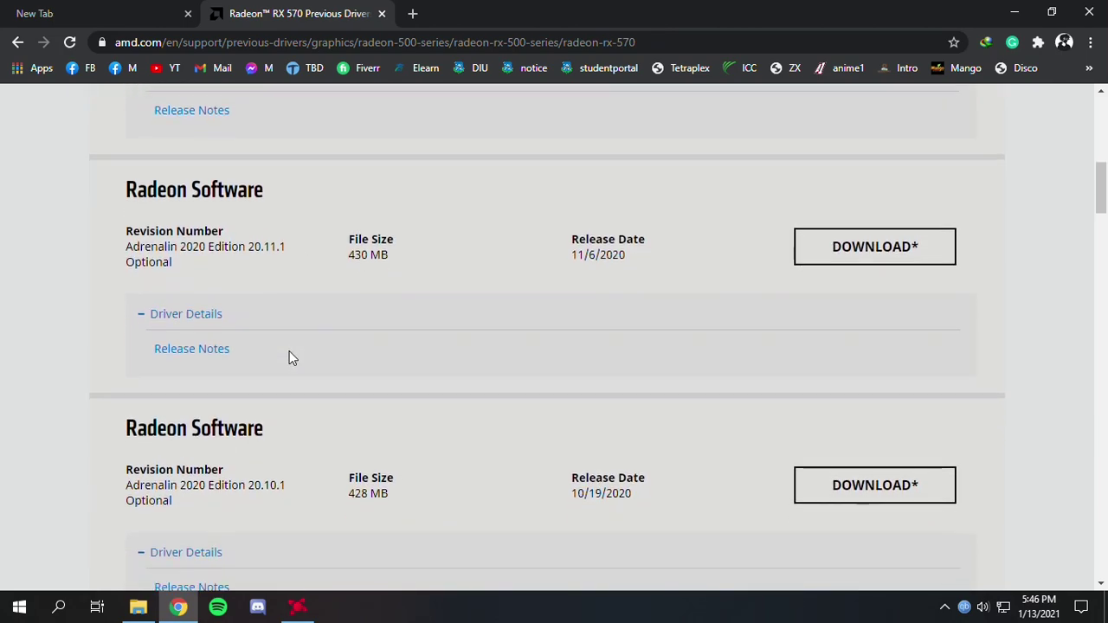
scroll(301, 408, down, 10)
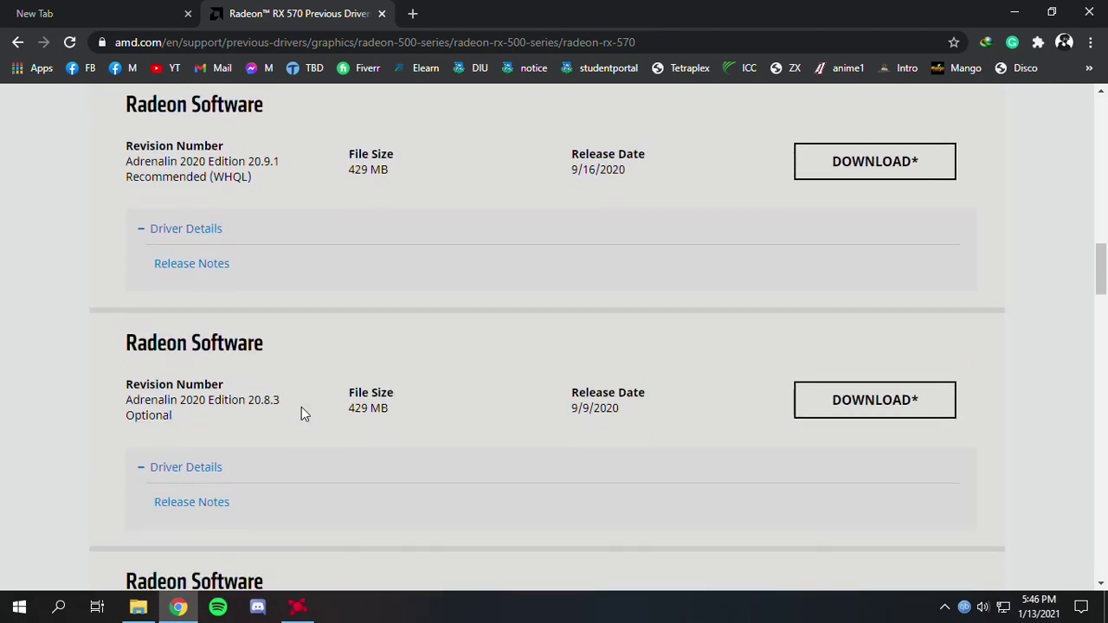
scroll(300, 405, down, 7)
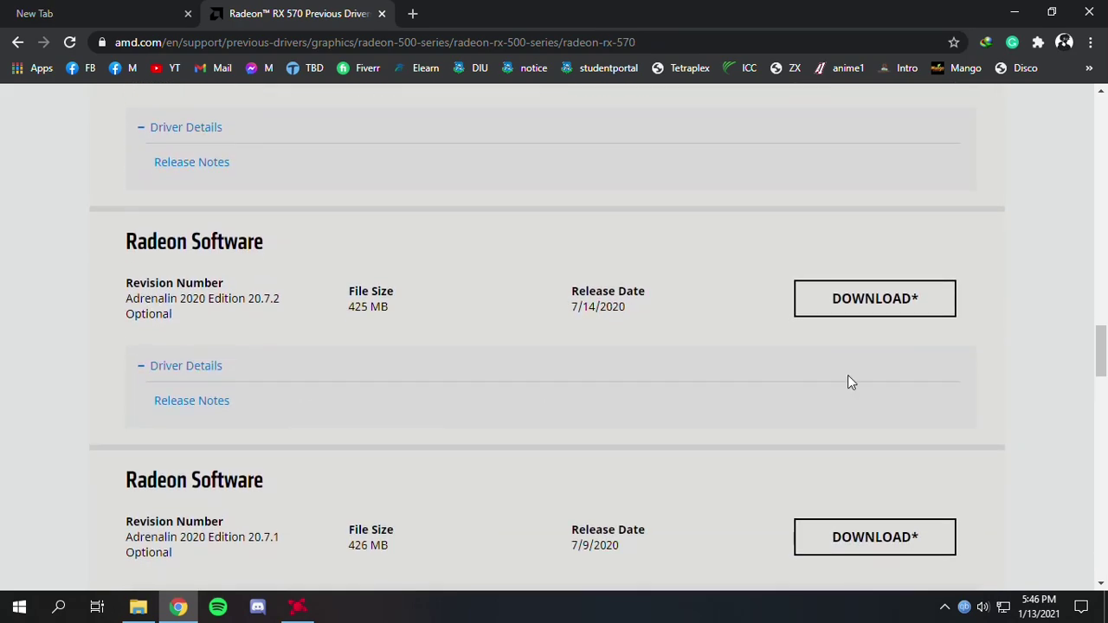
scroll(448, 440, down, 4)
scroll(386, 463, down, 10)
scroll(386, 463, up, 6)
scroll(386, 459, up, 20)
scroll(282, 395, up, 8)
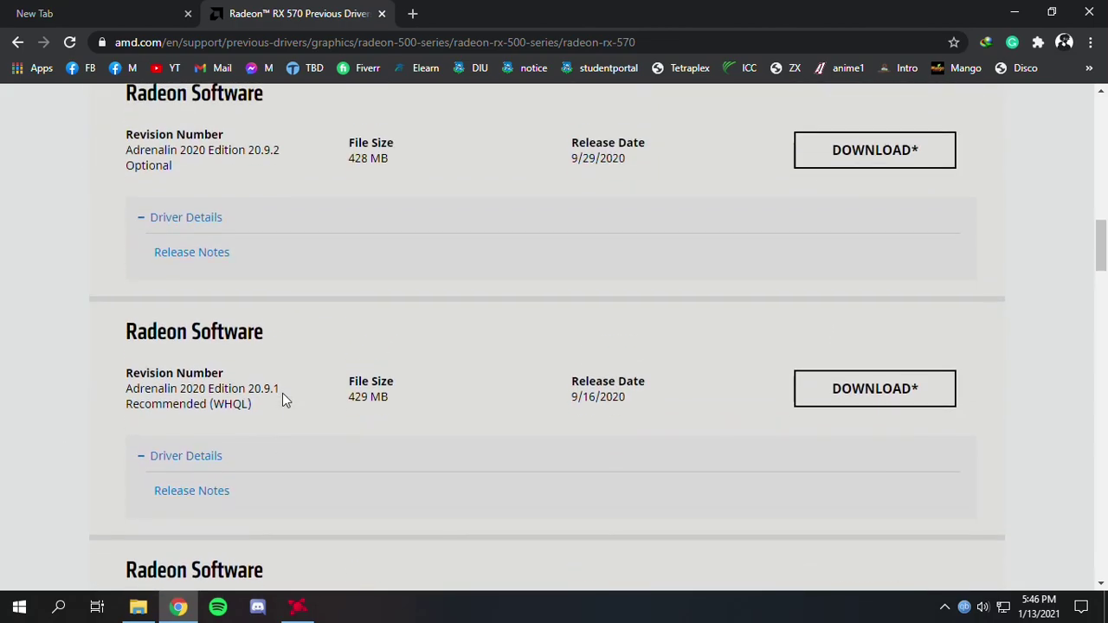
scroll(225, 399, up, 2)
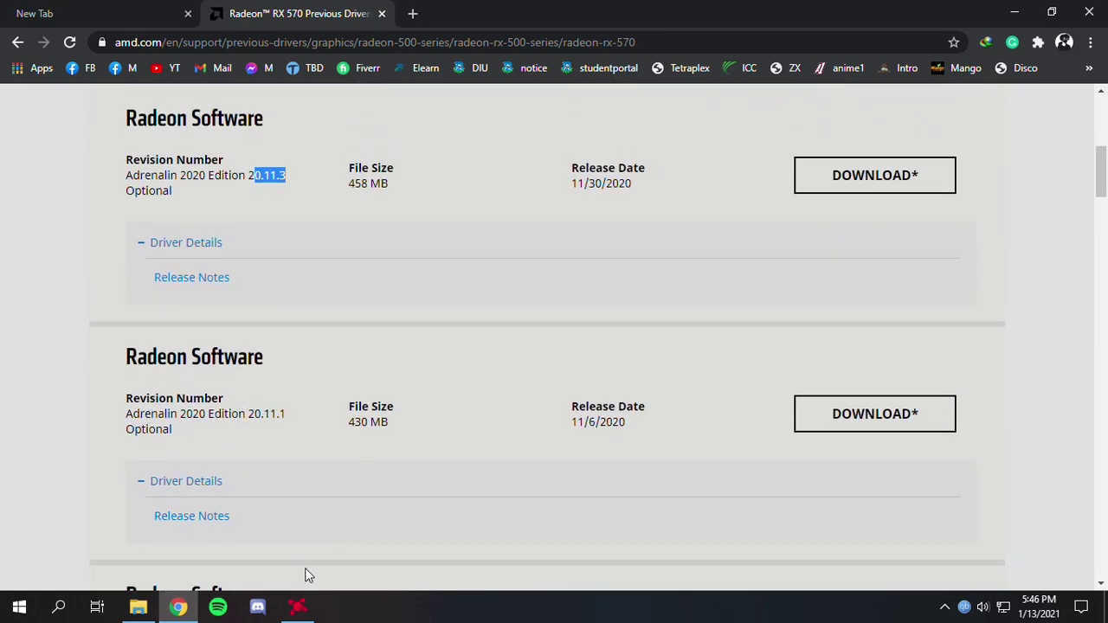
Check the installed driver version in Radeon Software and return to the previous drivers list in Chrome.
click(298, 606)
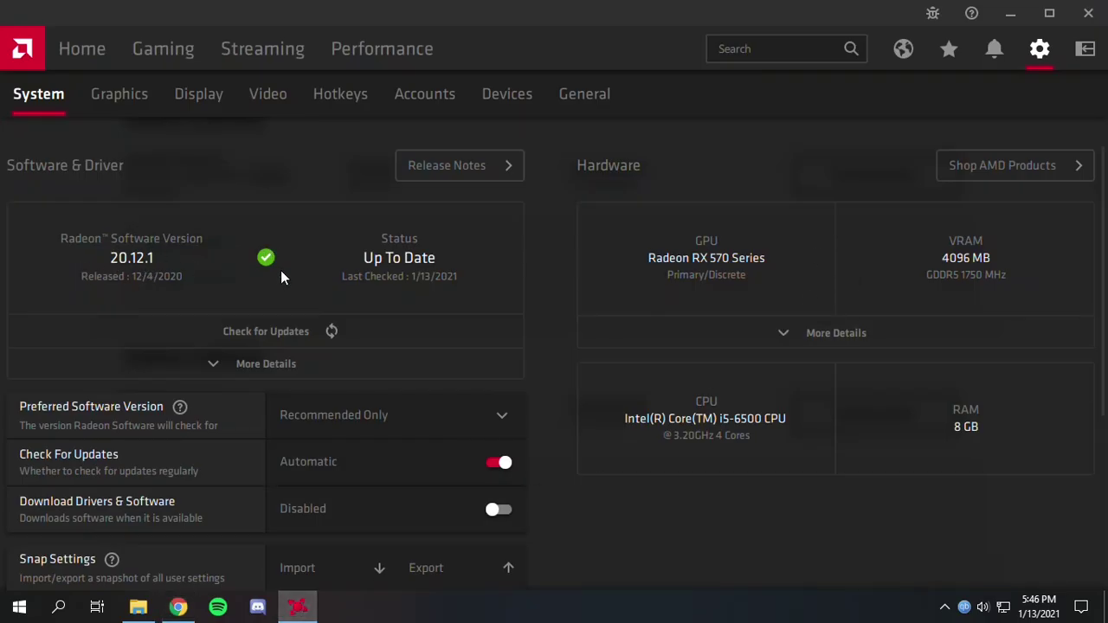
click(139, 606)
click(178, 606)
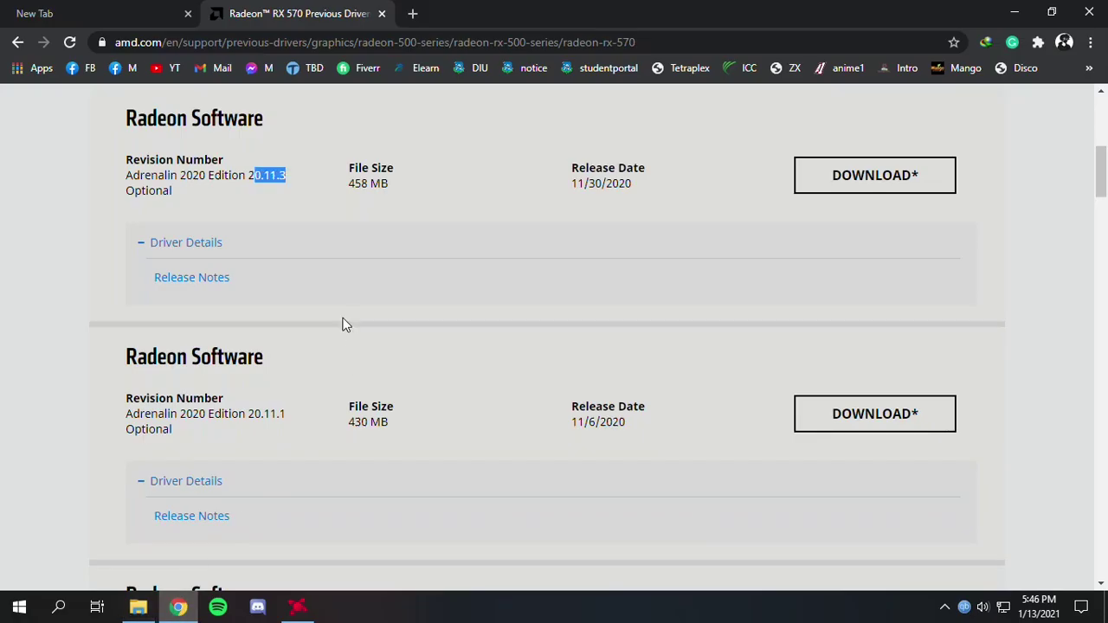
scroll(245, 321, up, 2)
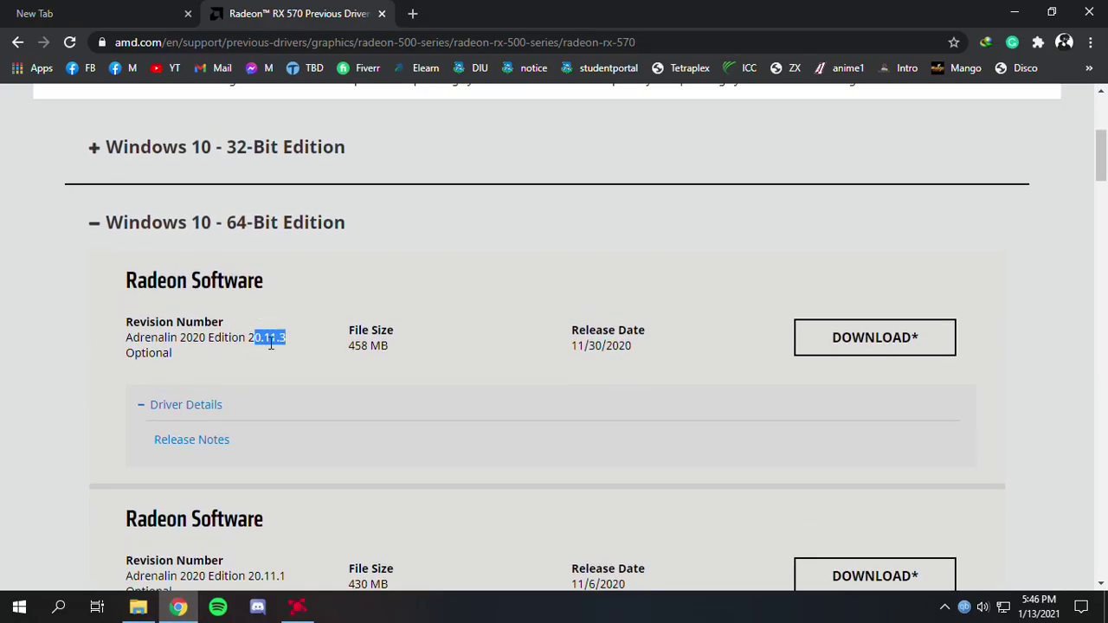
Try to download the Adrenalin 2020 Edition 20.11.1 driver for Windows 10 64-bit and cancel the duplicate download.
scroll(271, 343, down, 3)
click(23, 340)
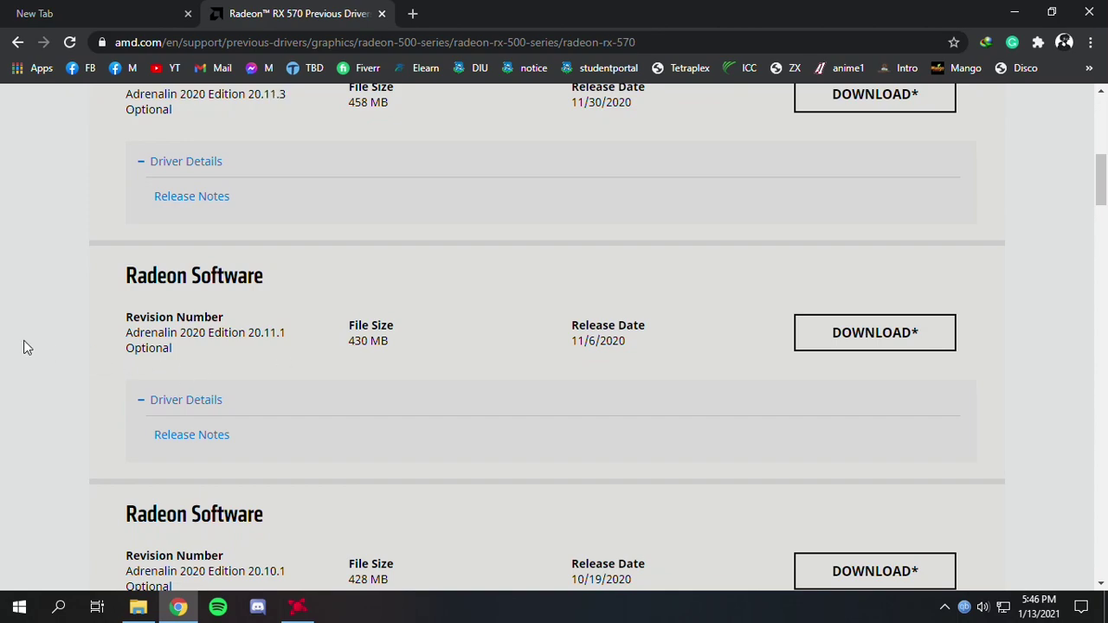
click(918, 332)
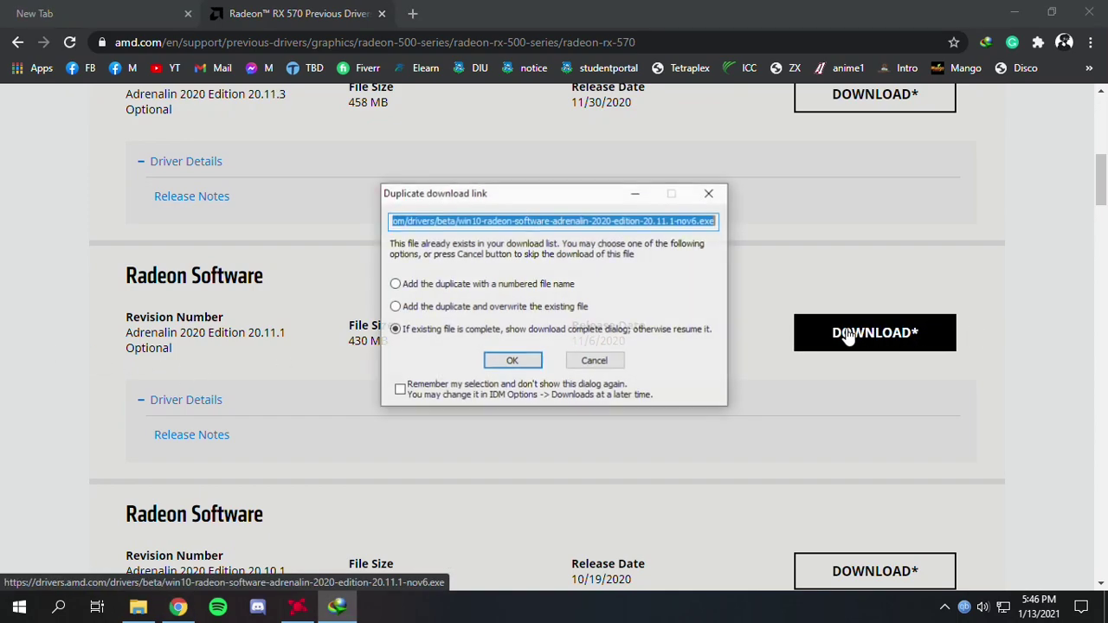
click(617, 362)
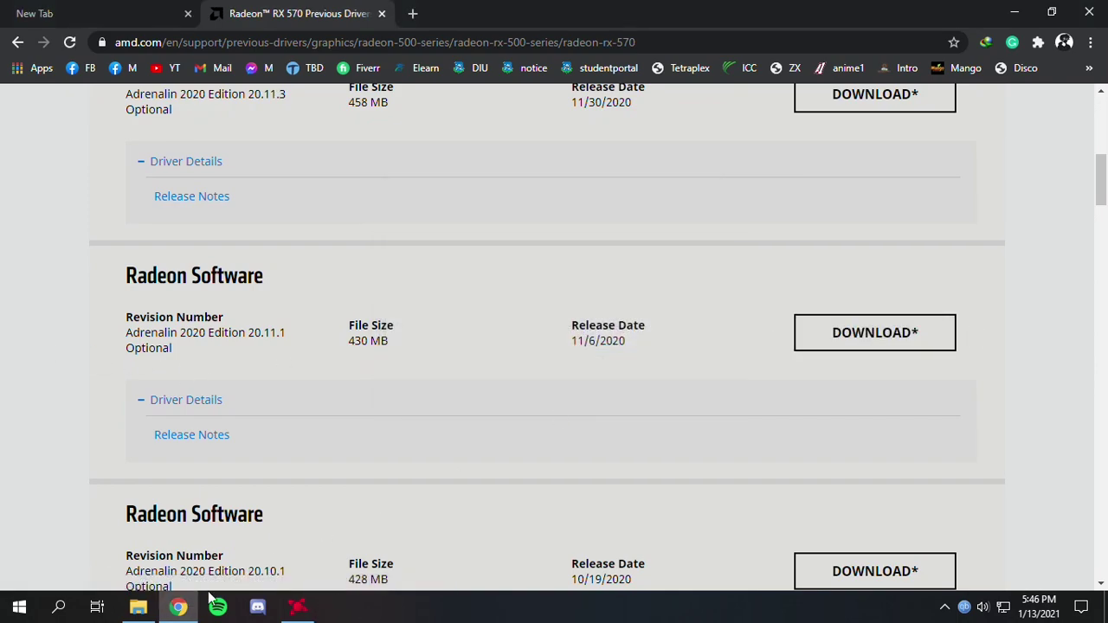
Switch to File Explorer and open the Radeon Driver 20.11.1 folder inside the radeon folder on Local Disk (D:).
click(138, 606)
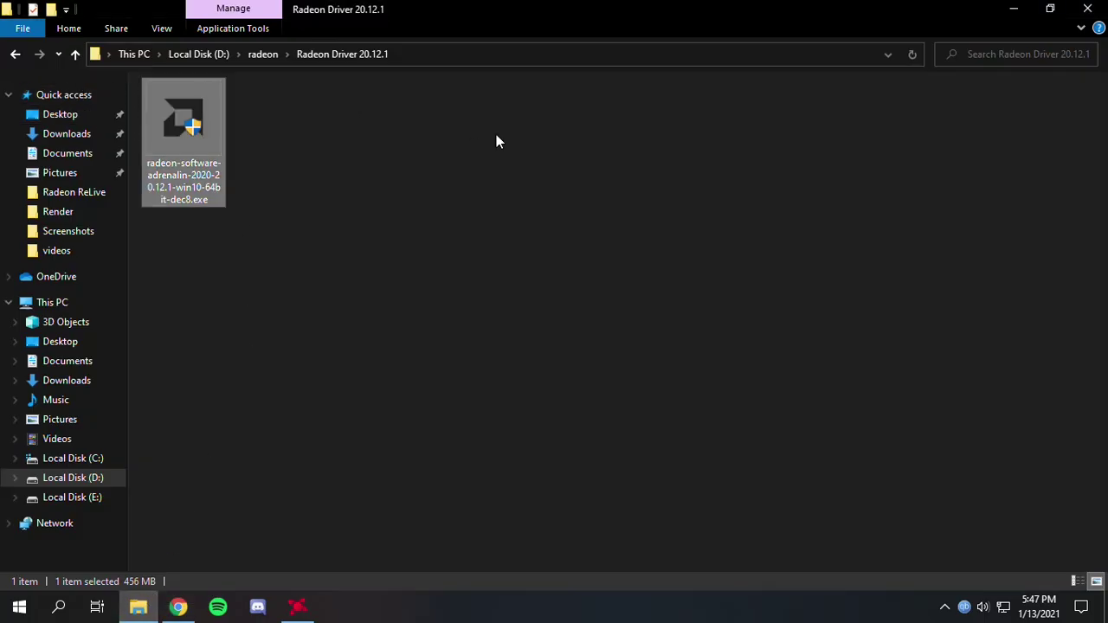
click(263, 54)
double_click(282, 130)
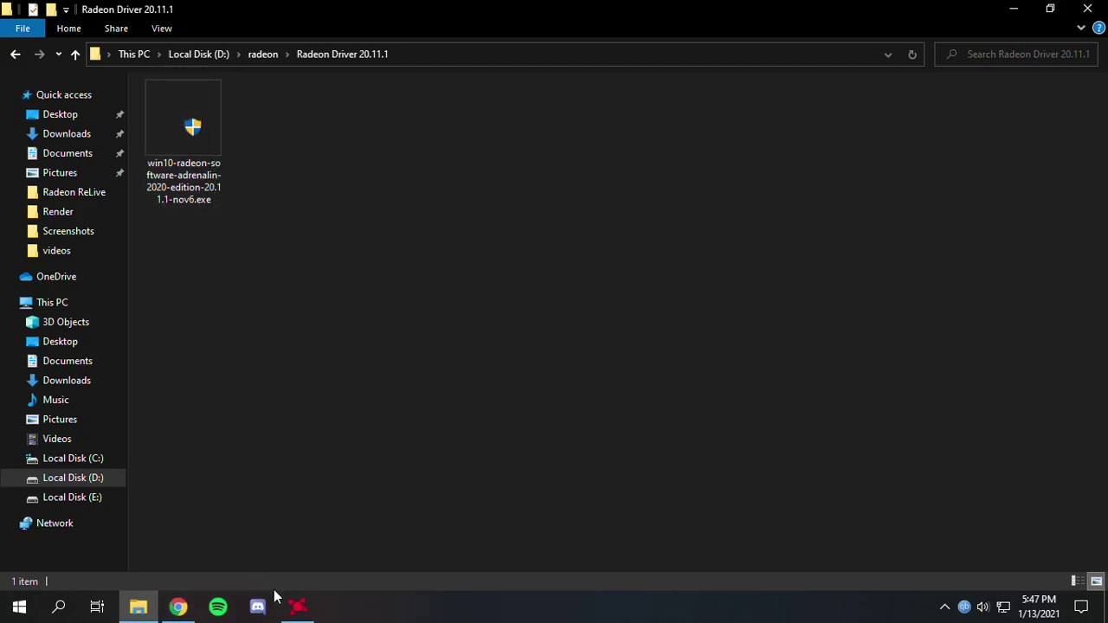
Run the Radeon 20.11.1 installer, allow it to make changes to the device, and extract it to the default destination folder.
click(205, 134)
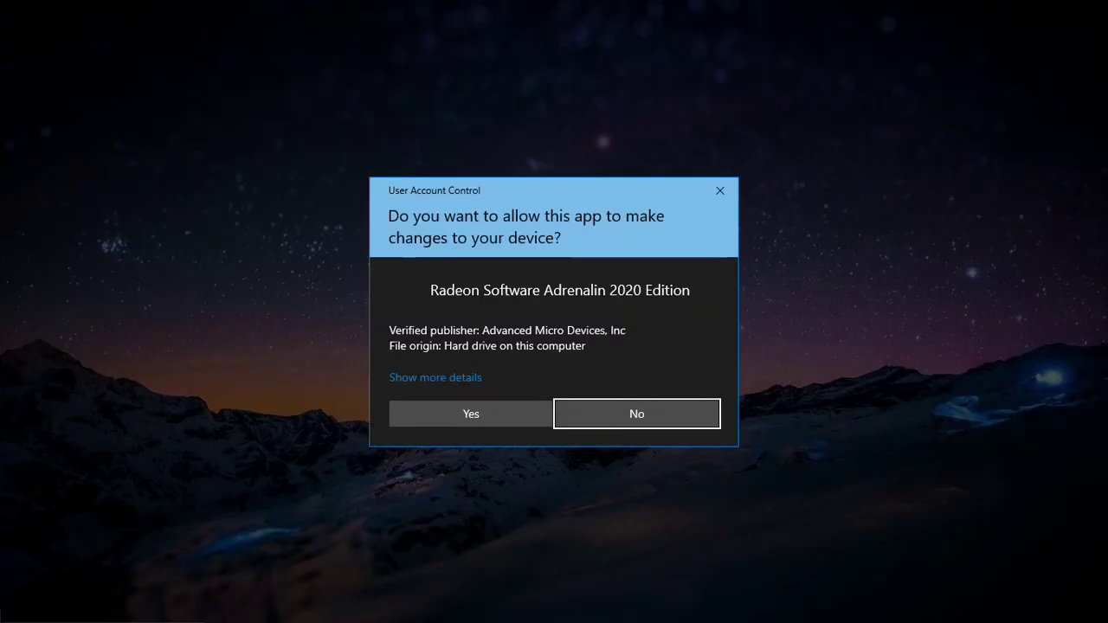
click(489, 414)
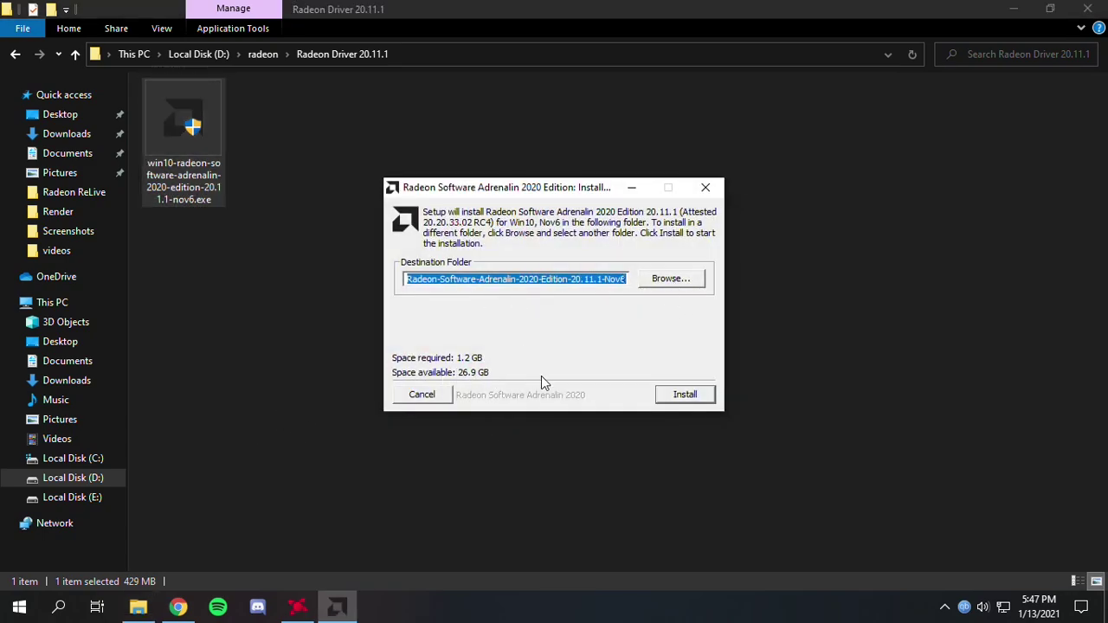
click(684, 396)
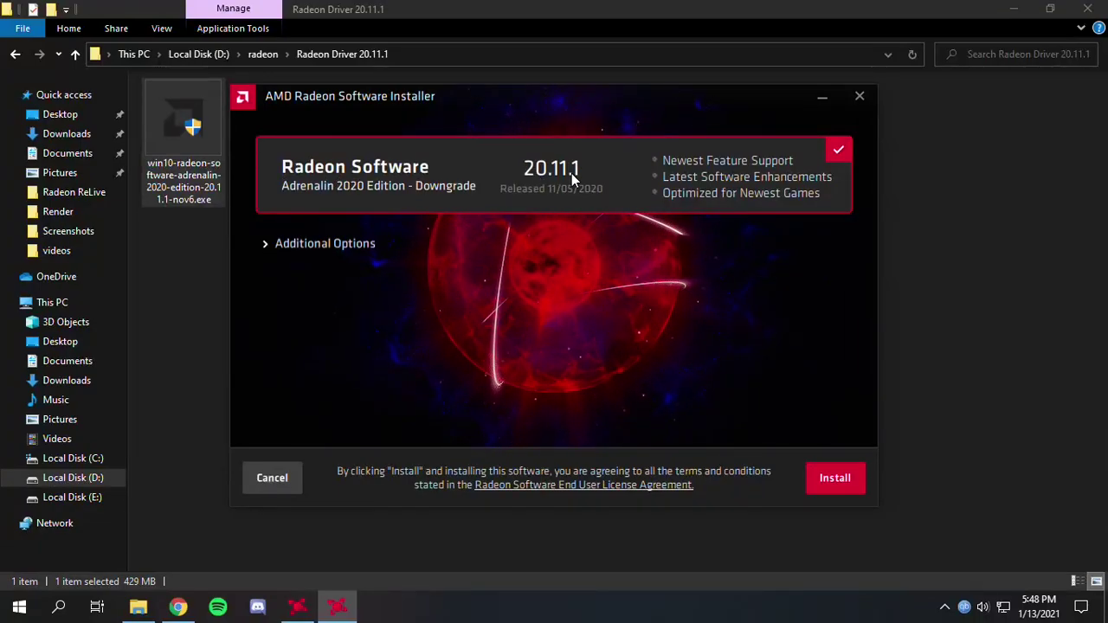
Expand the installer's additional options and select the optional Factory Reset.
click(268, 243)
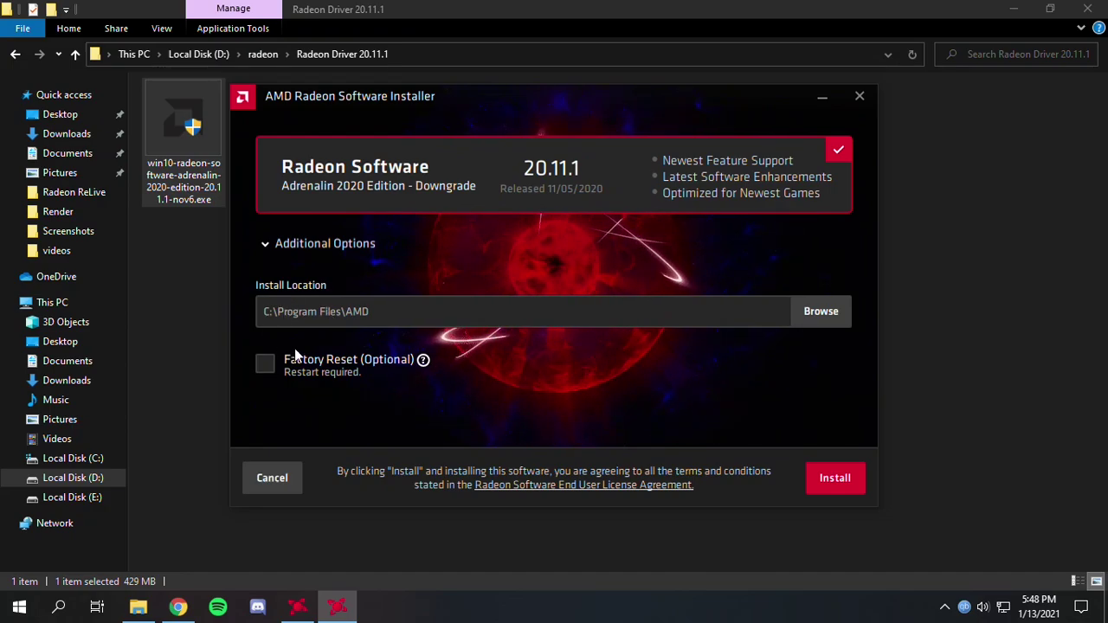
mouse_move(370, 367)
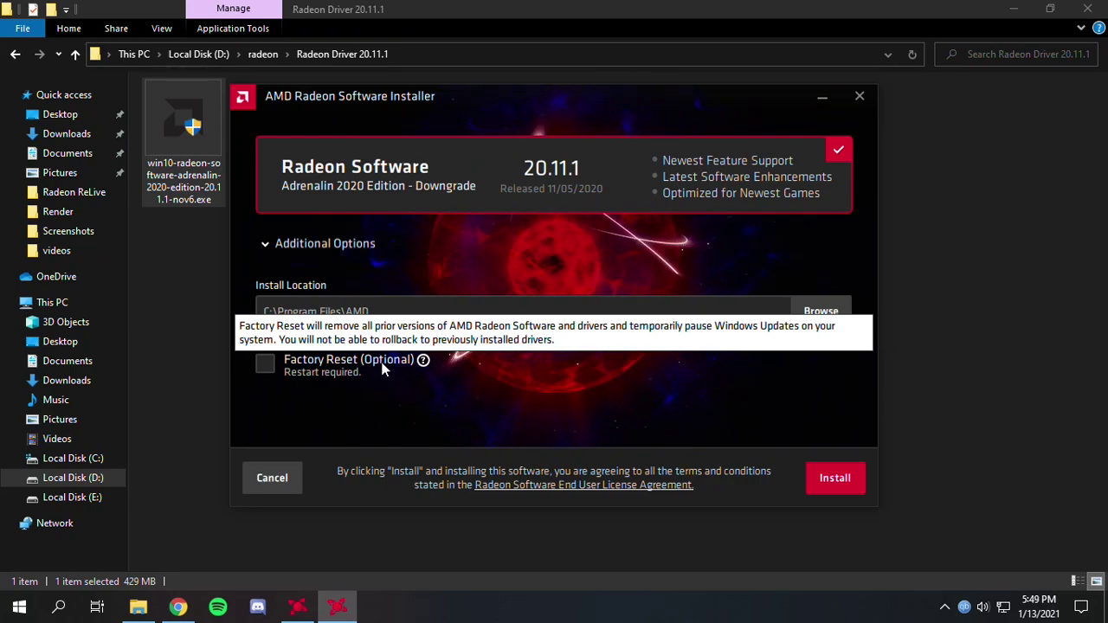
click(265, 364)
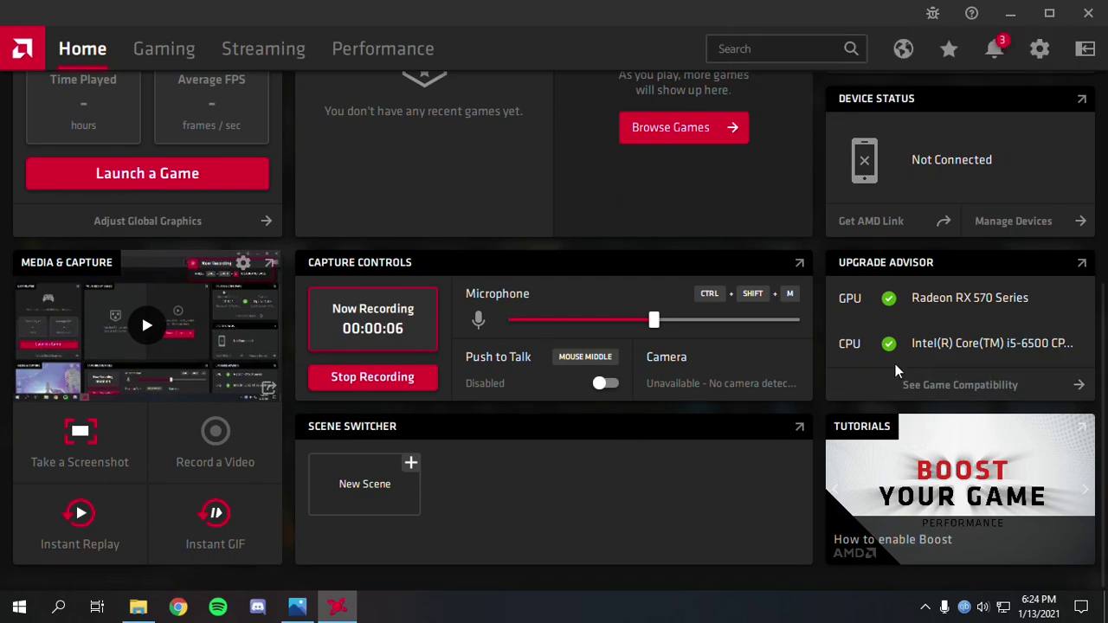
Look at the Radeon Software options among the hidden system tray icons and close them.
drag(944, 608, 944, 575)
right_click(987, 546)
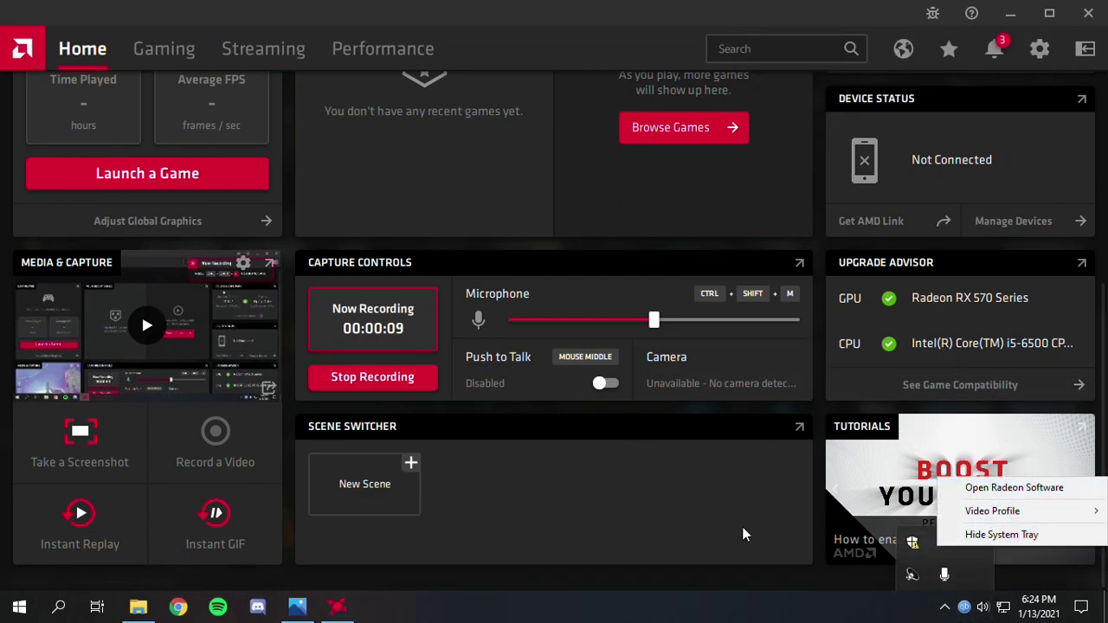
click(944, 607)
Check for driver updates in the Driver & Software section of the Radeon Software home page.
scroll(710, 289, up, 3)
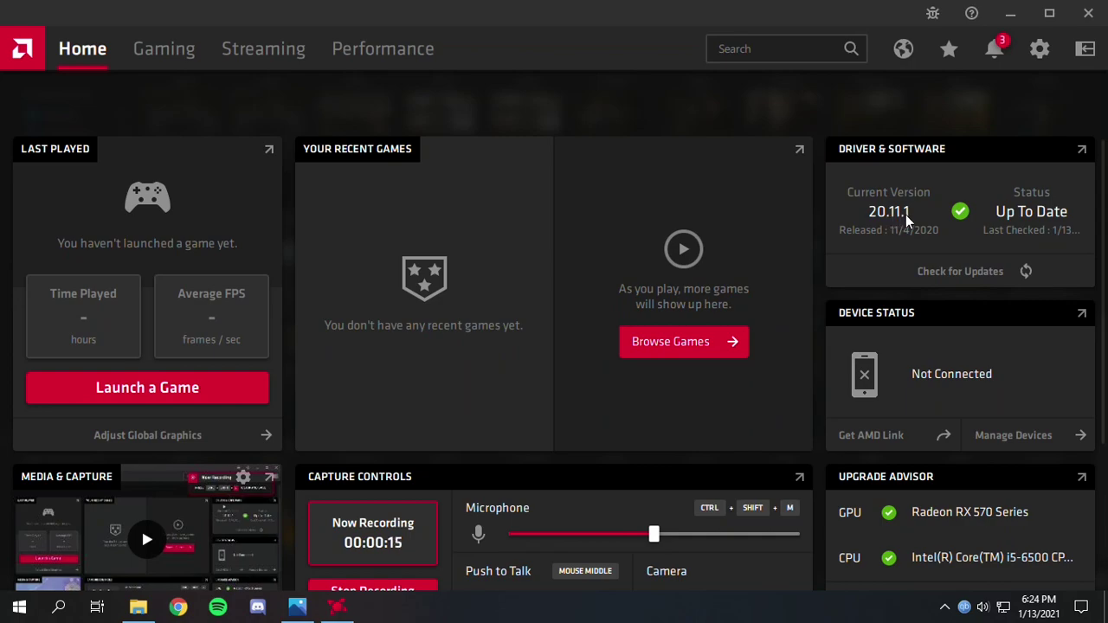
click(978, 273)
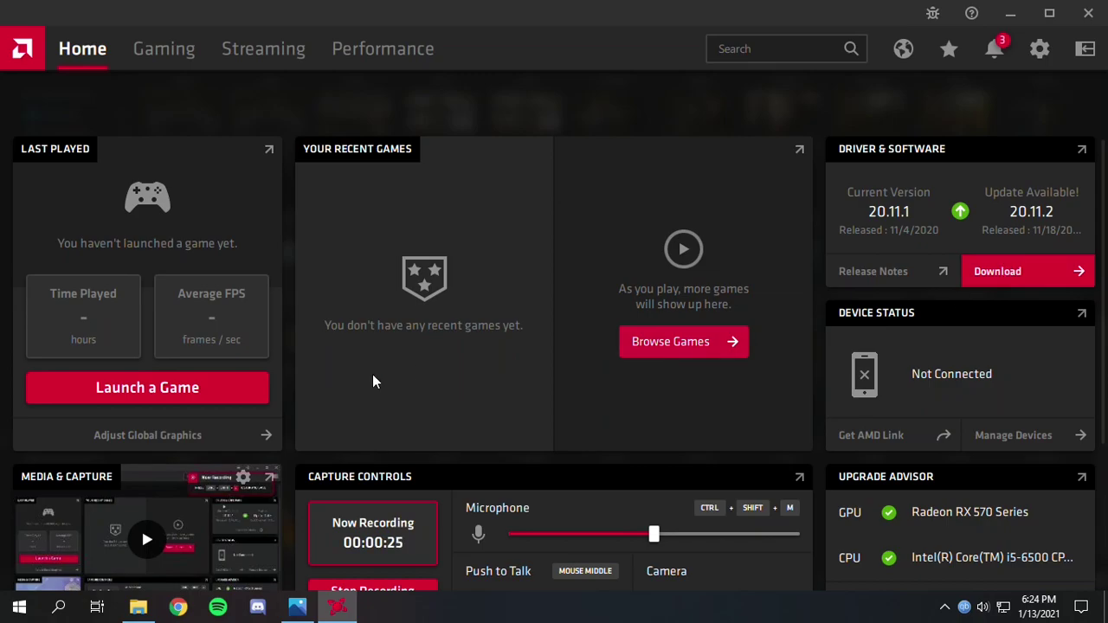
View the installation progress screenshot in Photos and return to the Driver & Software section in Radeon Software.
scroll(360, 384, down, 3)
click(297, 607)
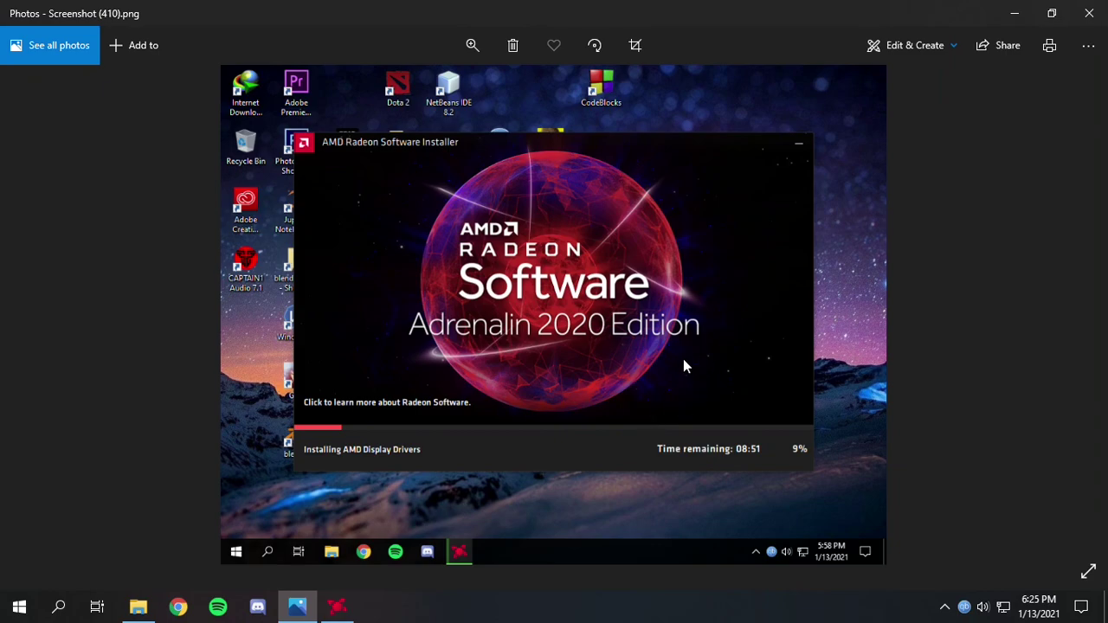
click(337, 607)
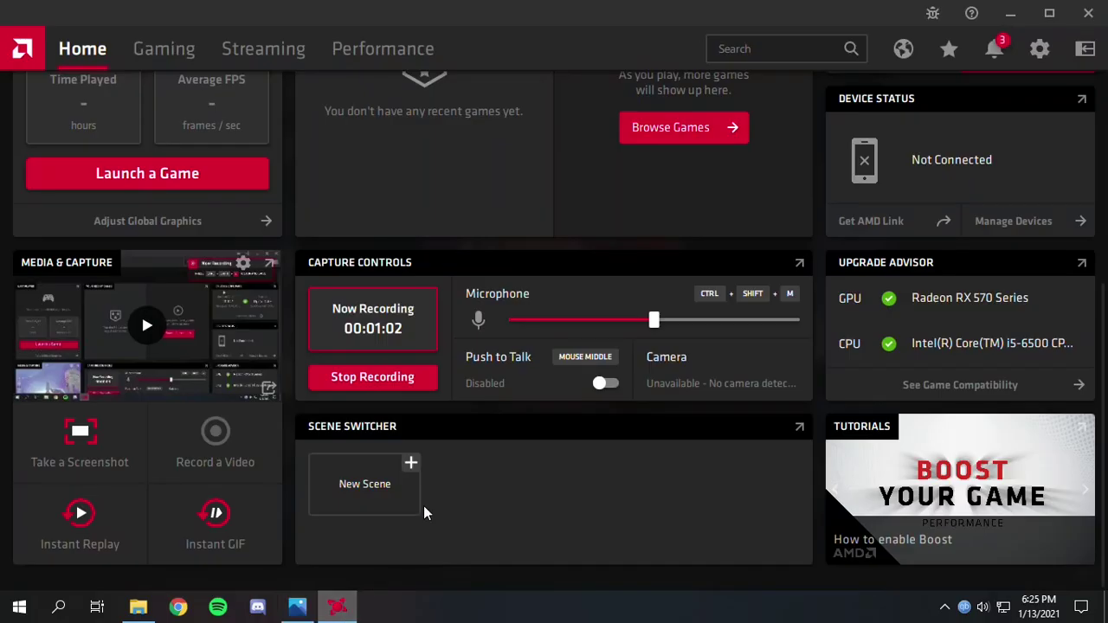
scroll(816, 416, up, 2)
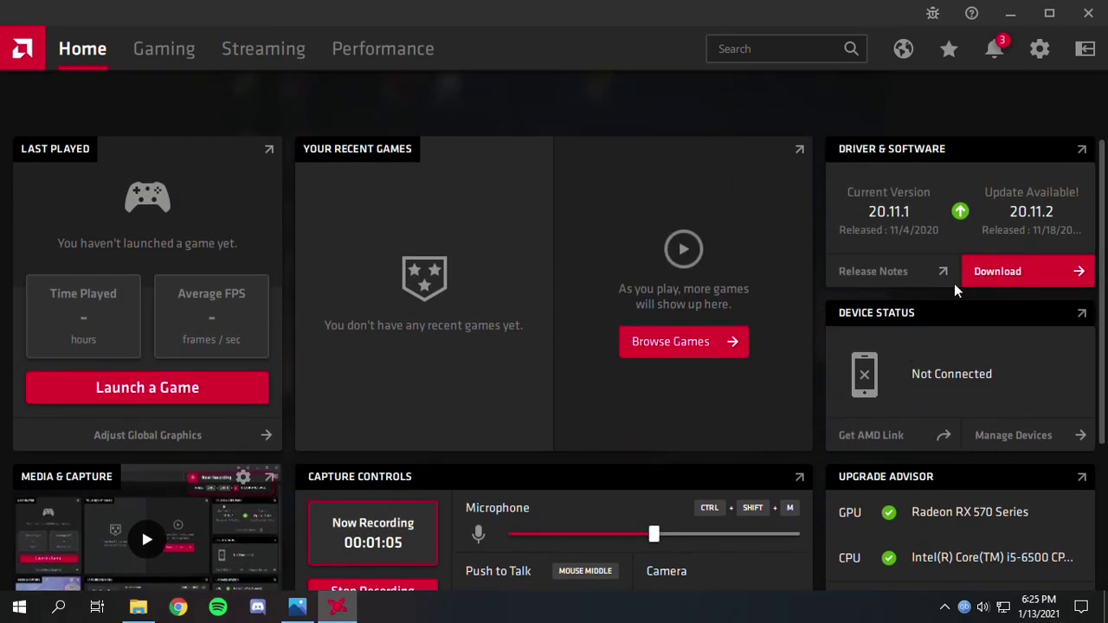